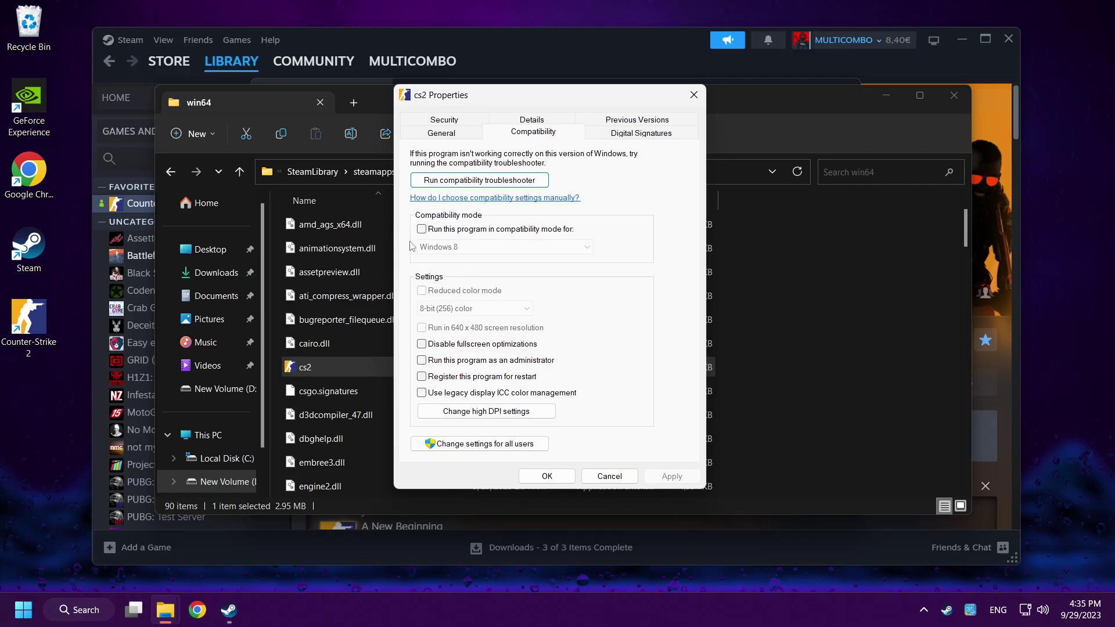
Step: Set cs2 to run in Windows 8 compatibility mode and apply the settings
{"action": "left_click", "coordinate": [422, 229]}
{"action": "left_click", "coordinate": [497, 249]}
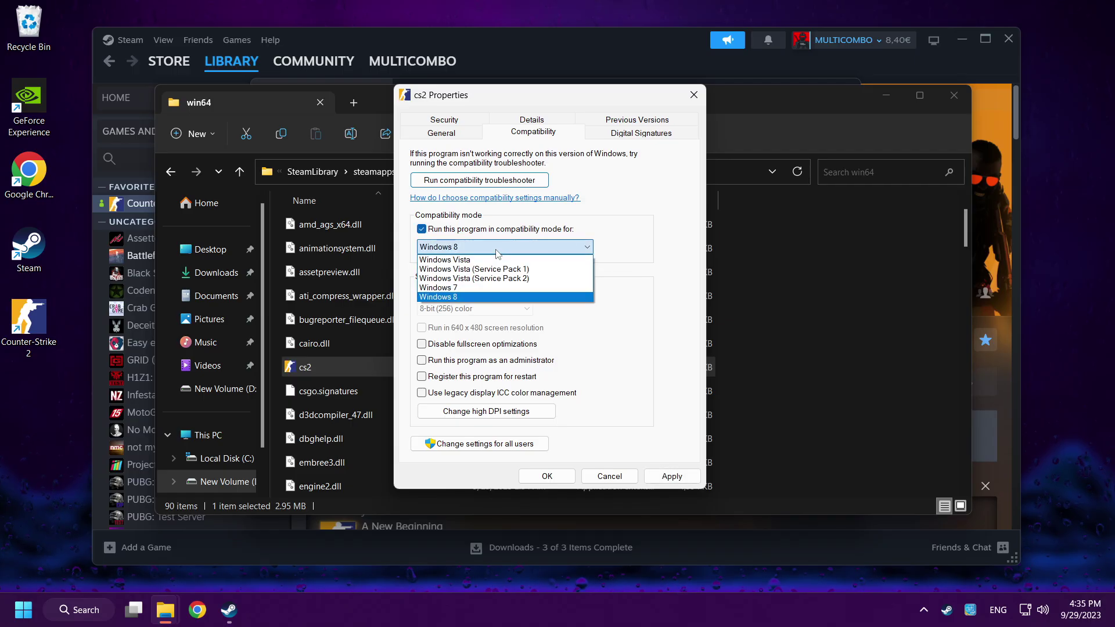
{"action": "left_click", "coordinate": [475, 298]}
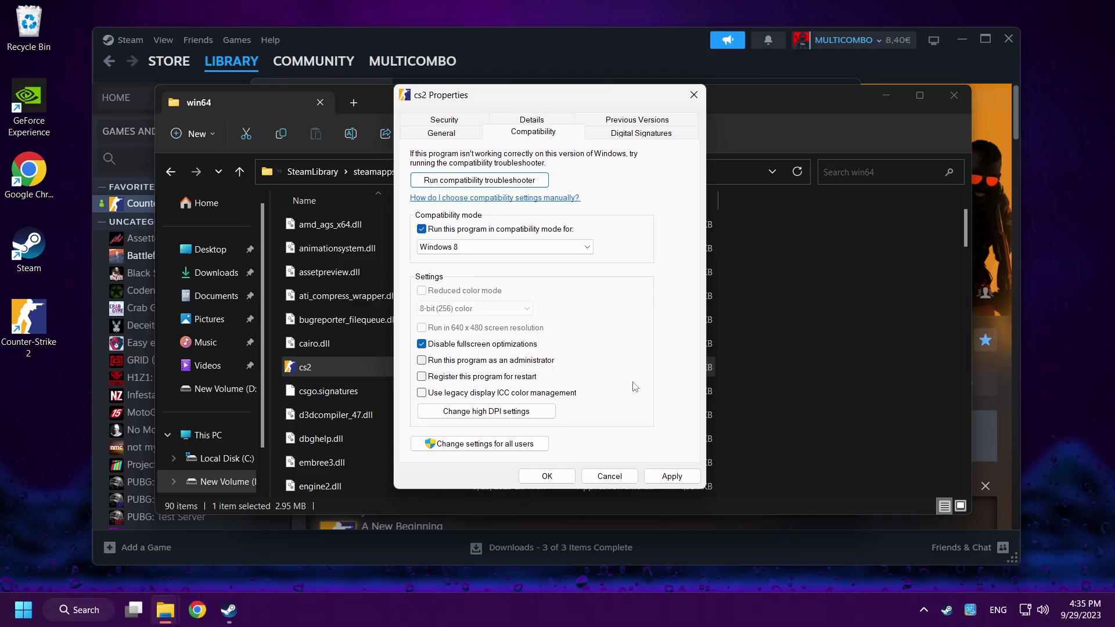
{"action": "left_click", "coordinate": [547, 476]}
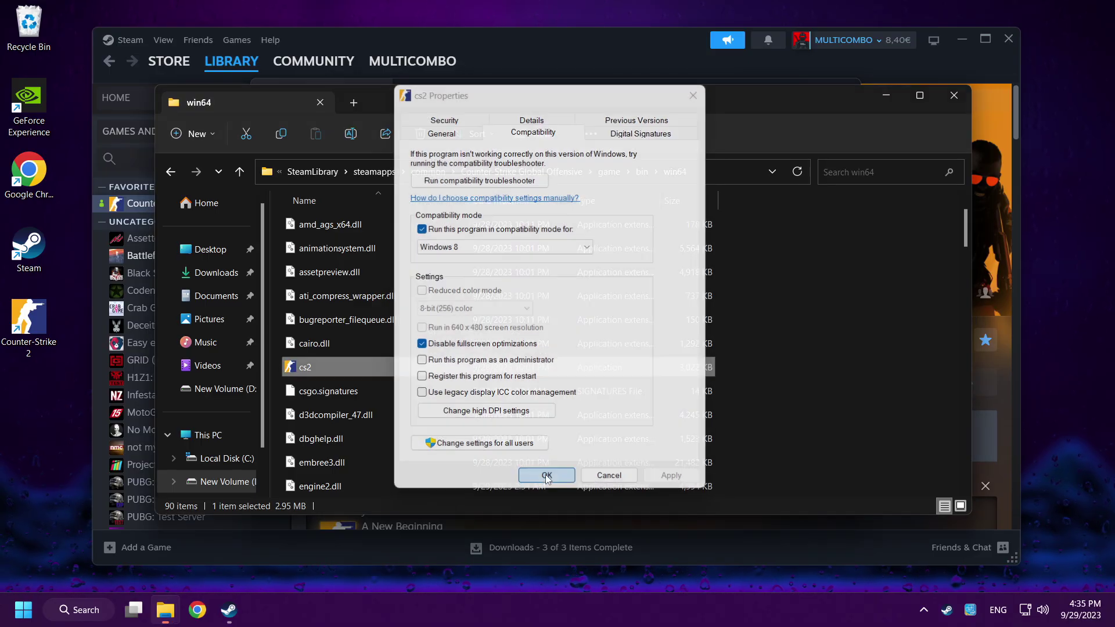
Step: Close the win64 folder and Steam game properties, then launch Counter-Strike 2
{"action": "left_click", "coordinate": [953, 96]}
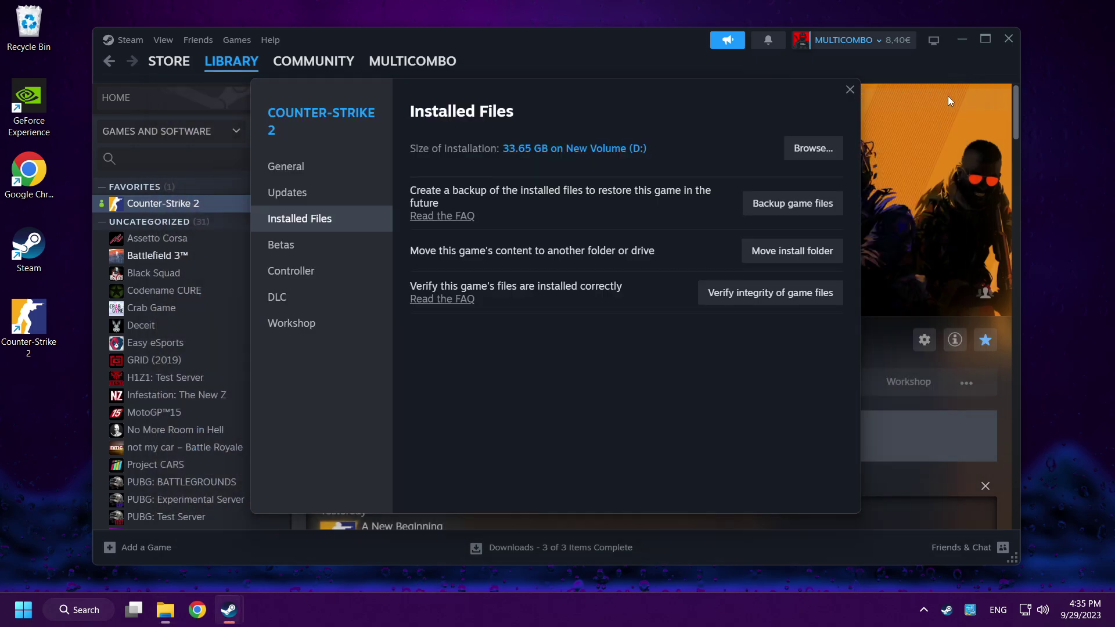
{"action": "left_click", "coordinate": [849, 89]}
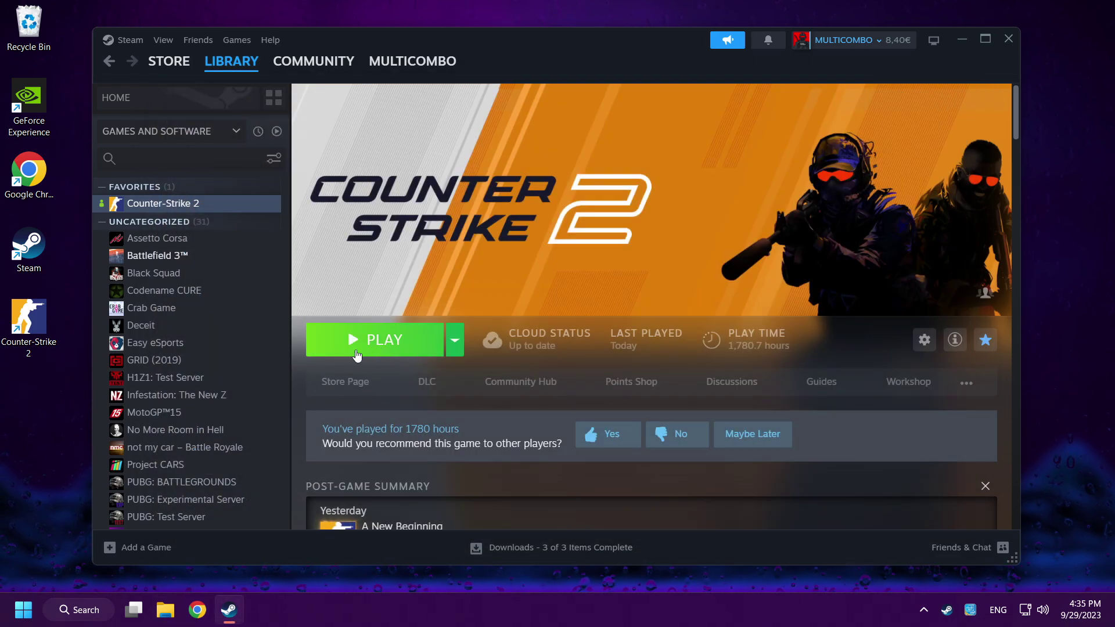
{"action": "left_click", "coordinate": [384, 348]}
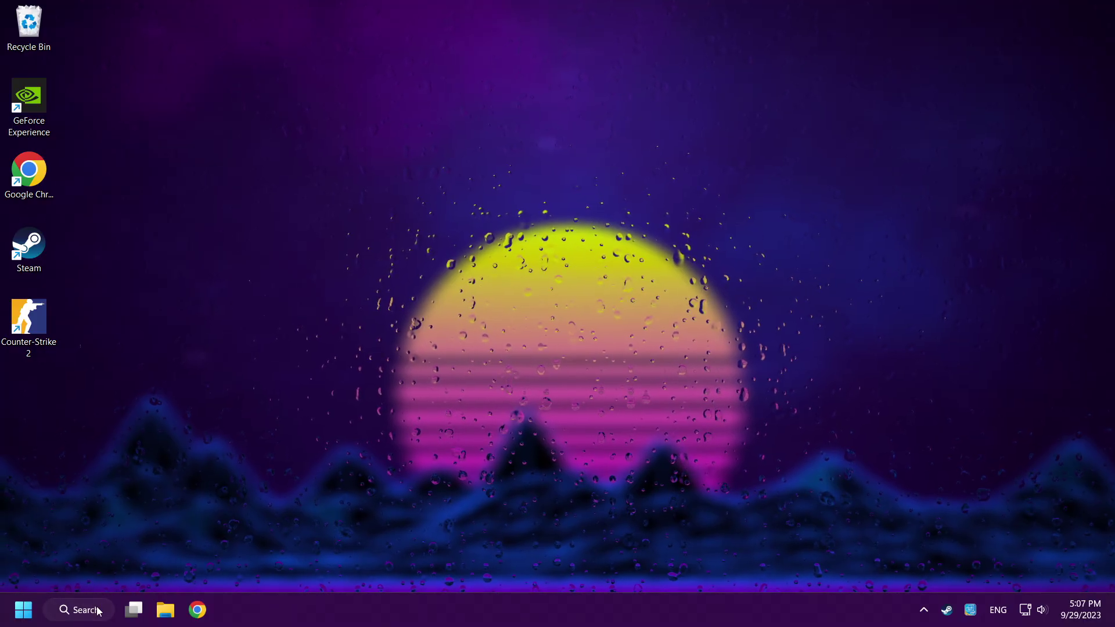
Step: Open the %temp% folder through Windows search
{"action": "left_click", "coordinate": [83, 617]}
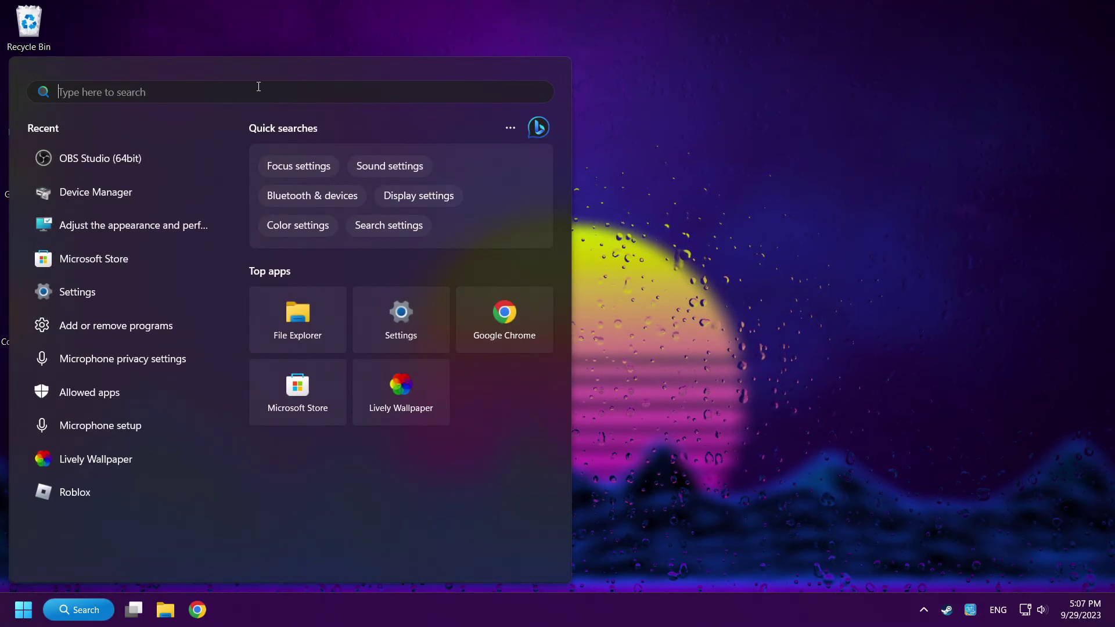
{"action": "type", "text": "%te"}
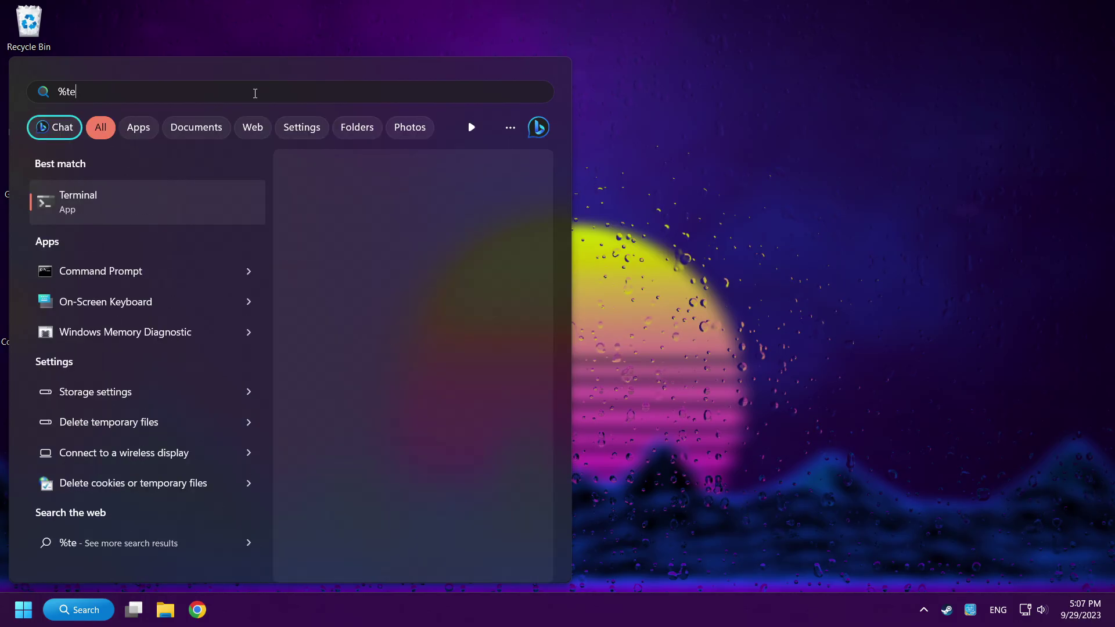
{"action": "type", "text": "mp%"}
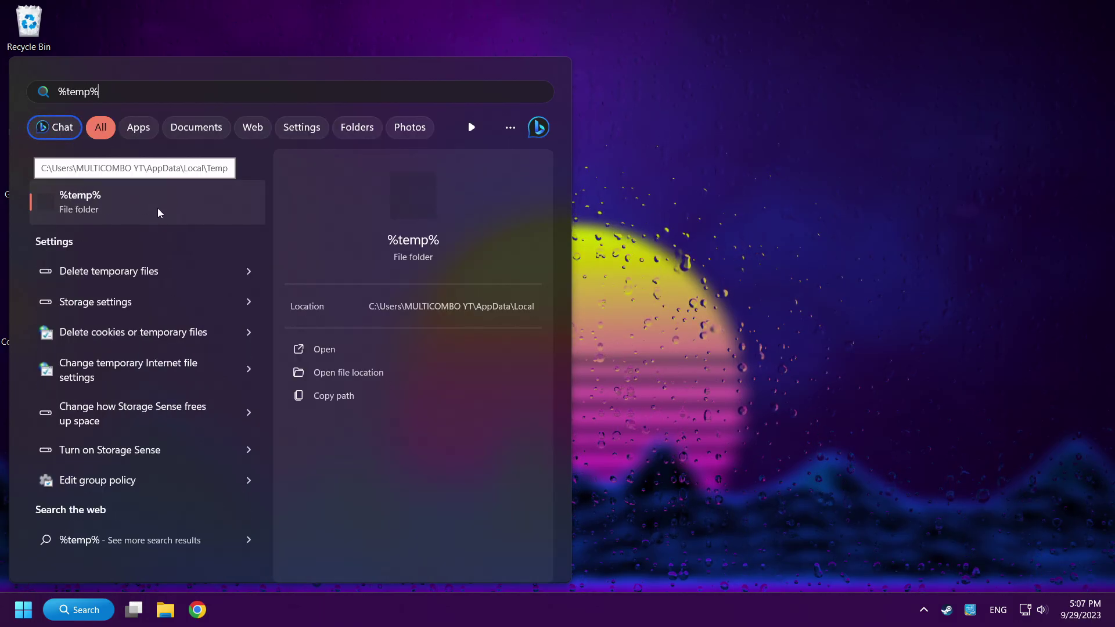
{"action": "left_click", "coordinate": [139, 213]}
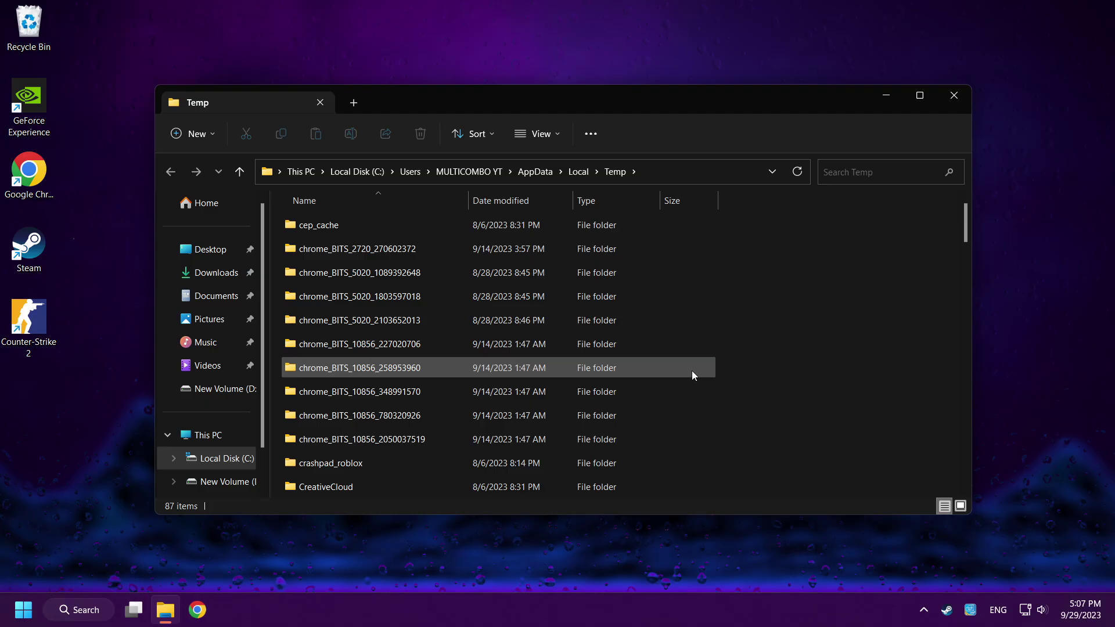
Step: Delete everything in Temp, skipping all in-use files, and close the window
{"action": "key", "text": "ctrl+a"}
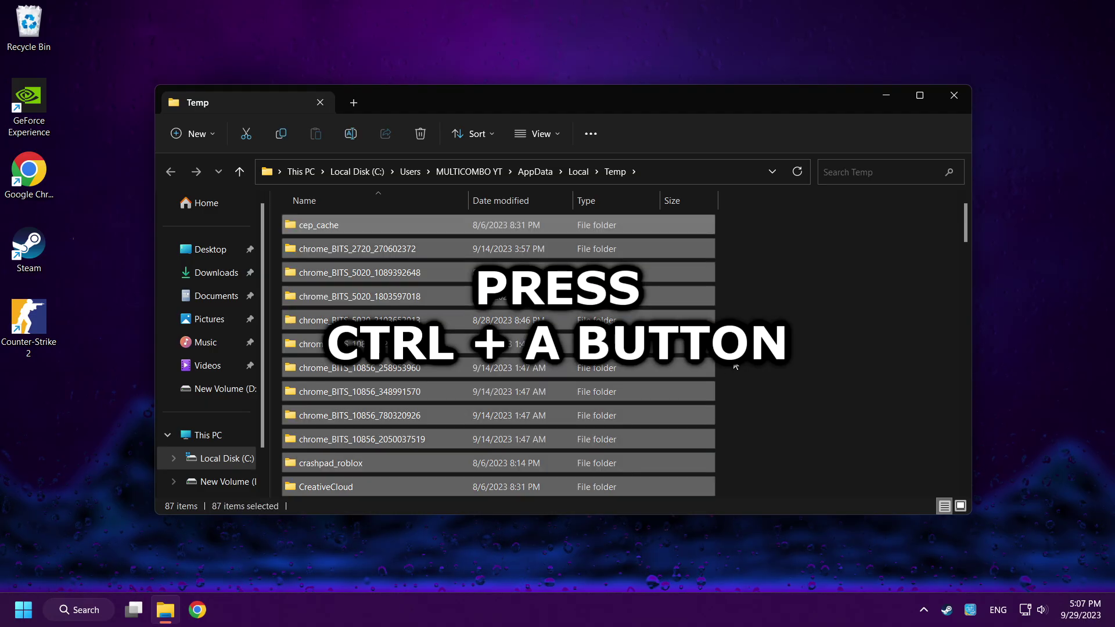
{"action": "right_click", "coordinate": [634, 368]}
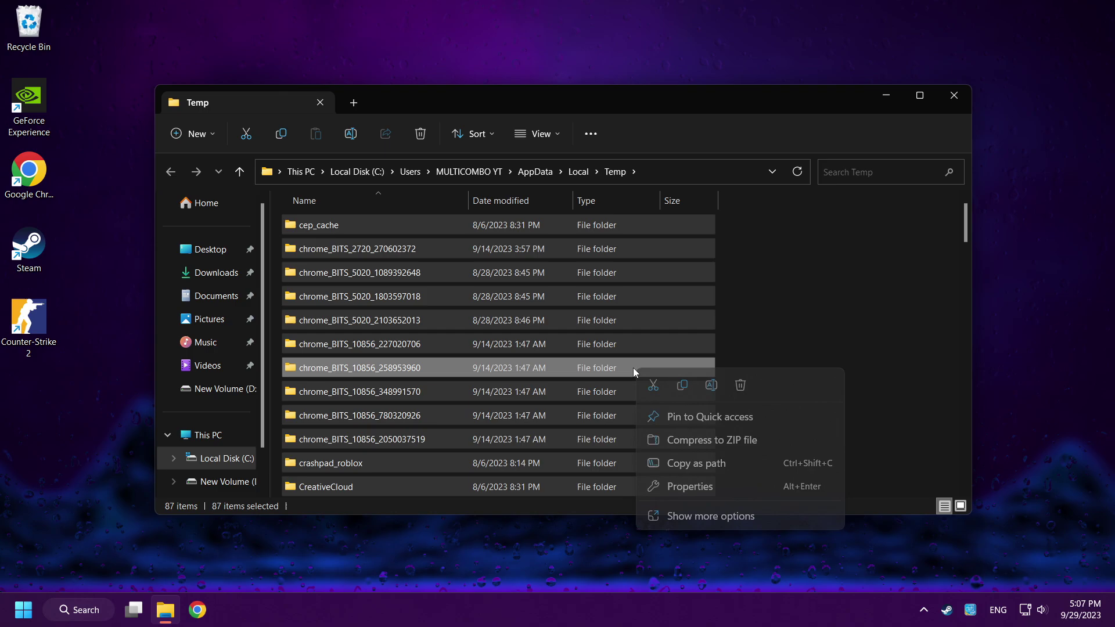
{"action": "left_click", "coordinate": [740, 387]}
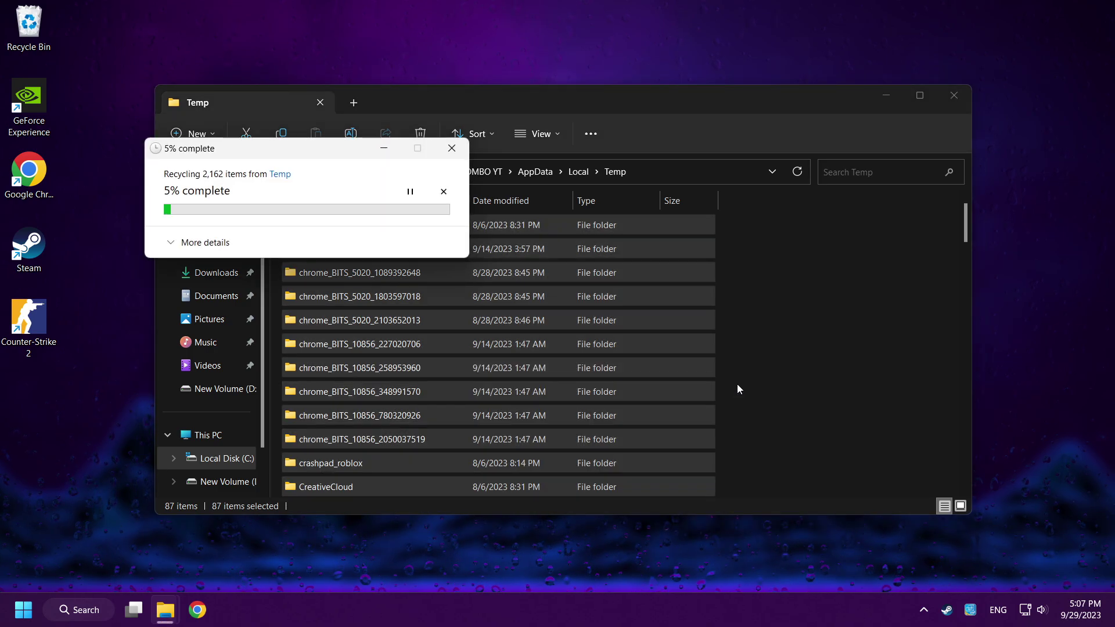
{"action": "left_click", "coordinate": [168, 275]}
{"action": "left_click", "coordinate": [342, 296]}
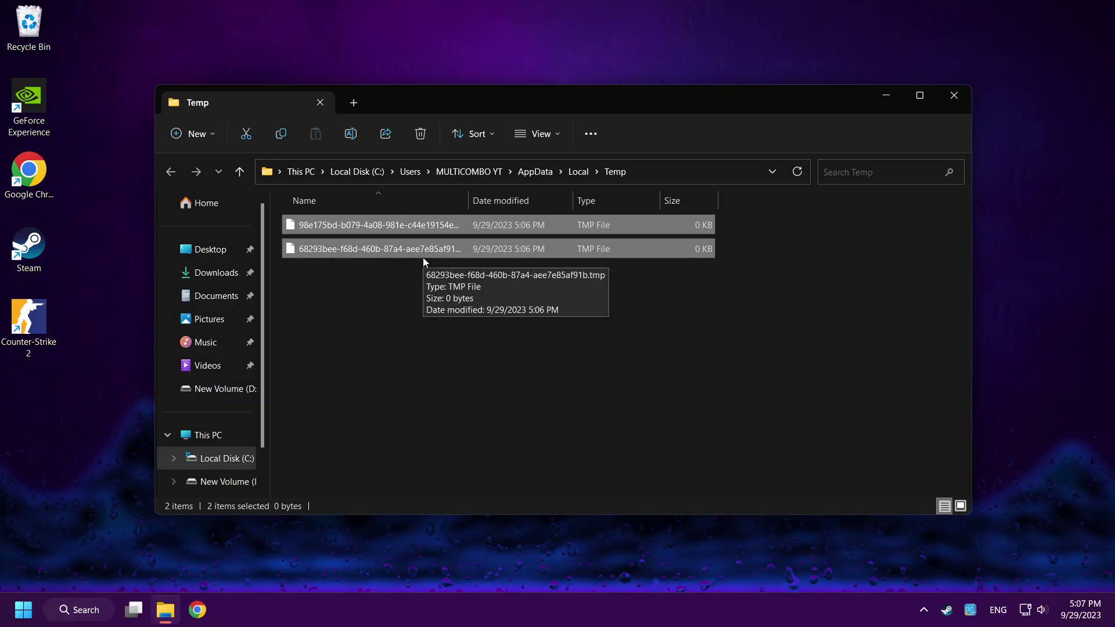
{"action": "left_click", "coordinate": [961, 98]}
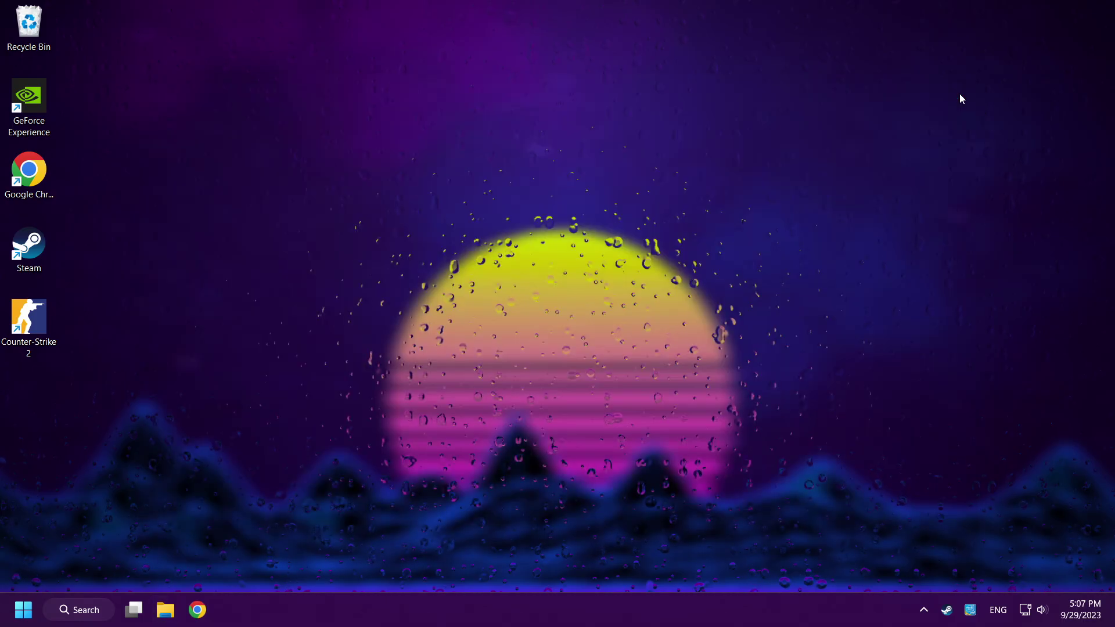
Step: Browse to C:\Program Files (x86)\Steam\userdata and into the Steam user's id folder
{"action": "left_click", "coordinate": [166, 617]}
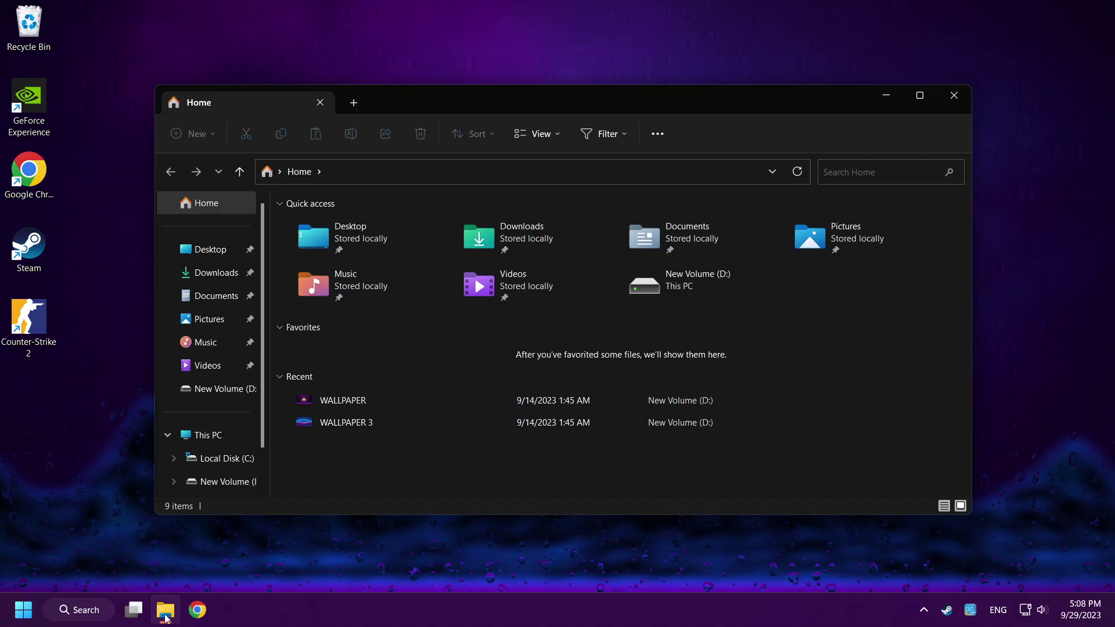
{"action": "scroll", "coordinate": [229, 455], "scroll_direction": "down", "scroll_amount": 1}
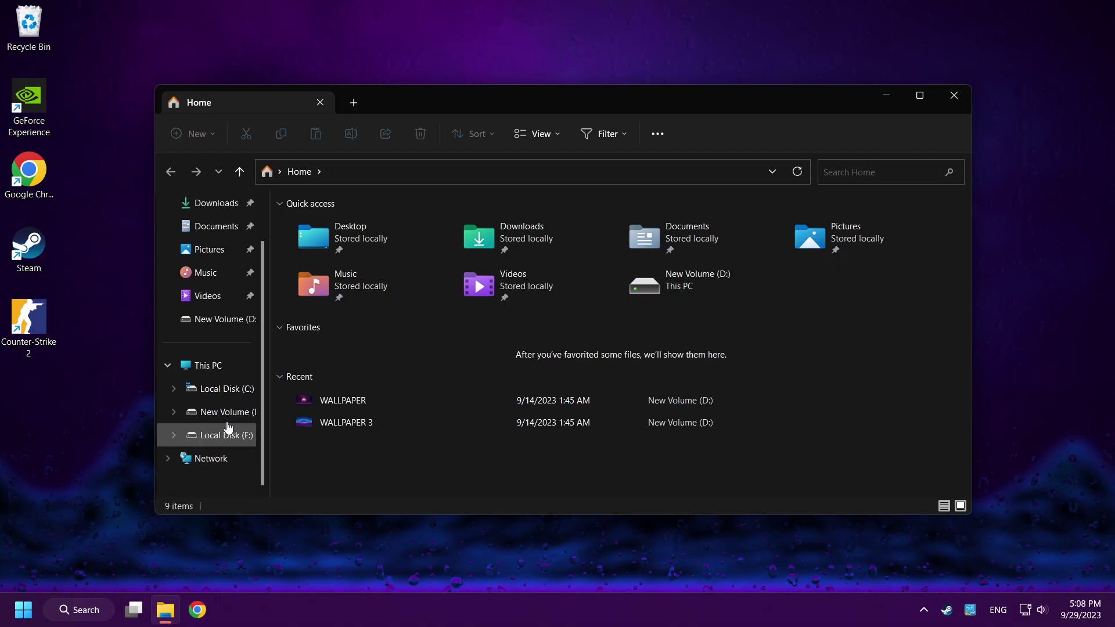
{"action": "left_click", "coordinate": [219, 398]}
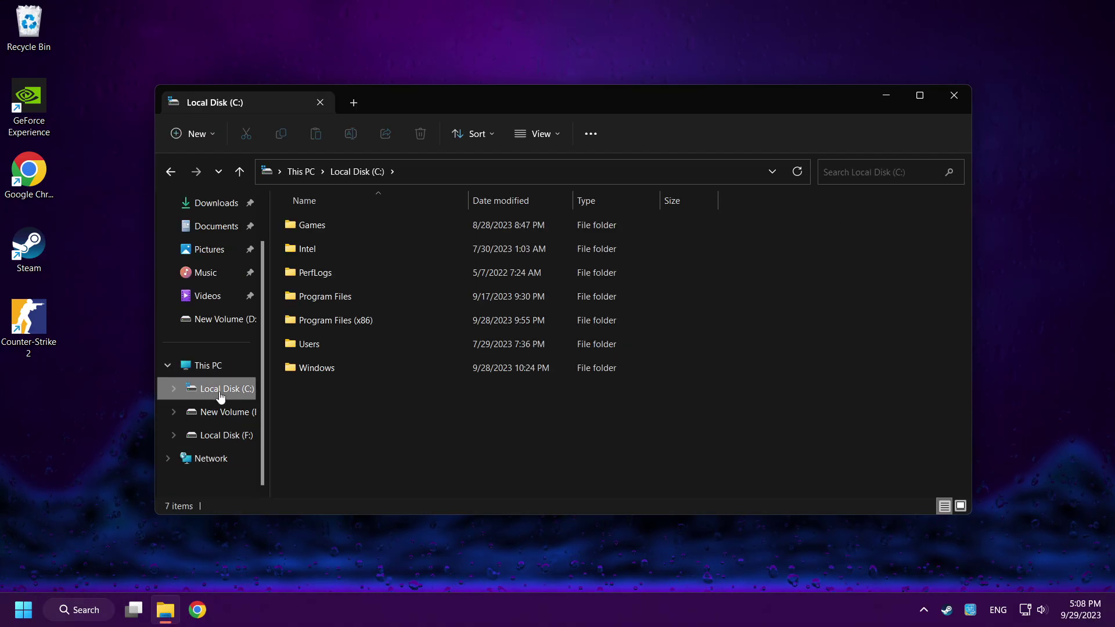
{"action": "double_click", "coordinate": [420, 322]}
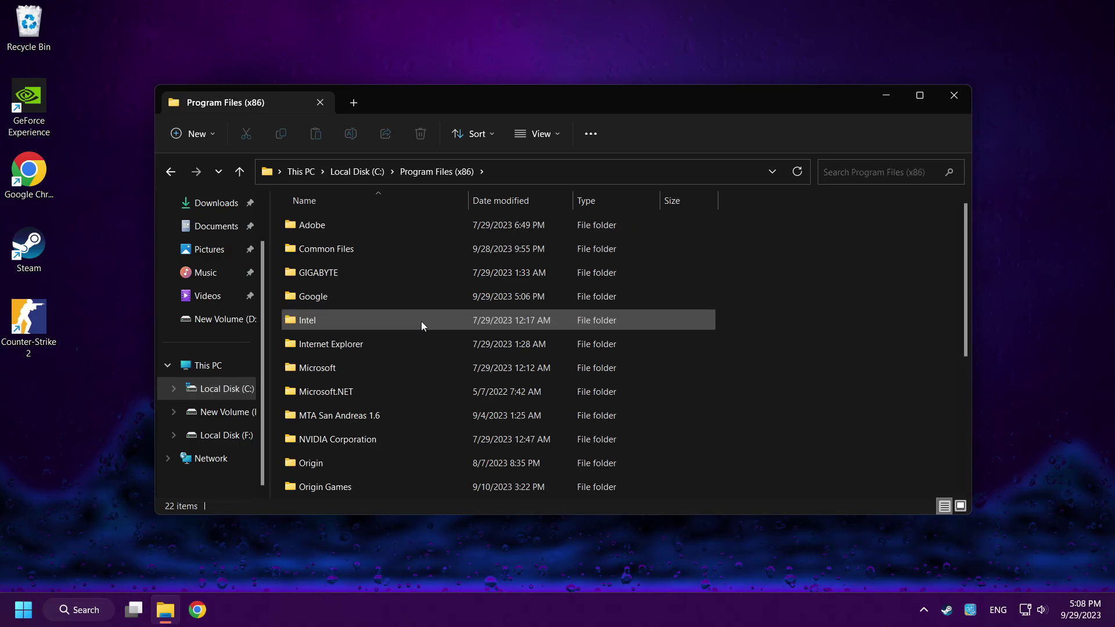
{"action": "left_click_drag", "start_coordinate": [964, 281], "coordinate": [959, 376]}
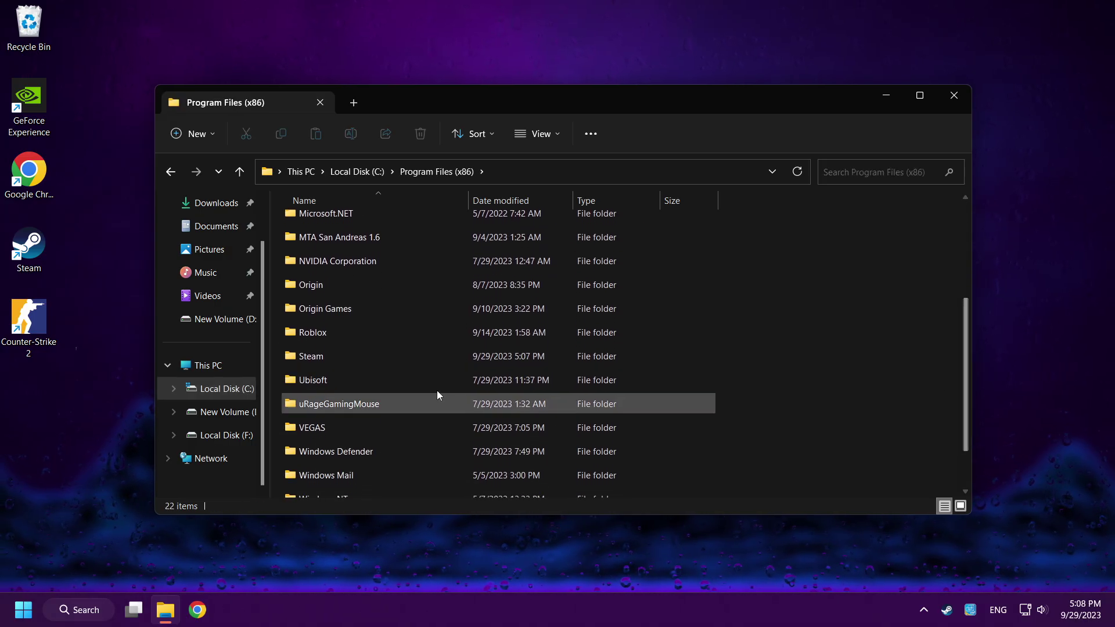
{"action": "double_click", "coordinate": [425, 360]}
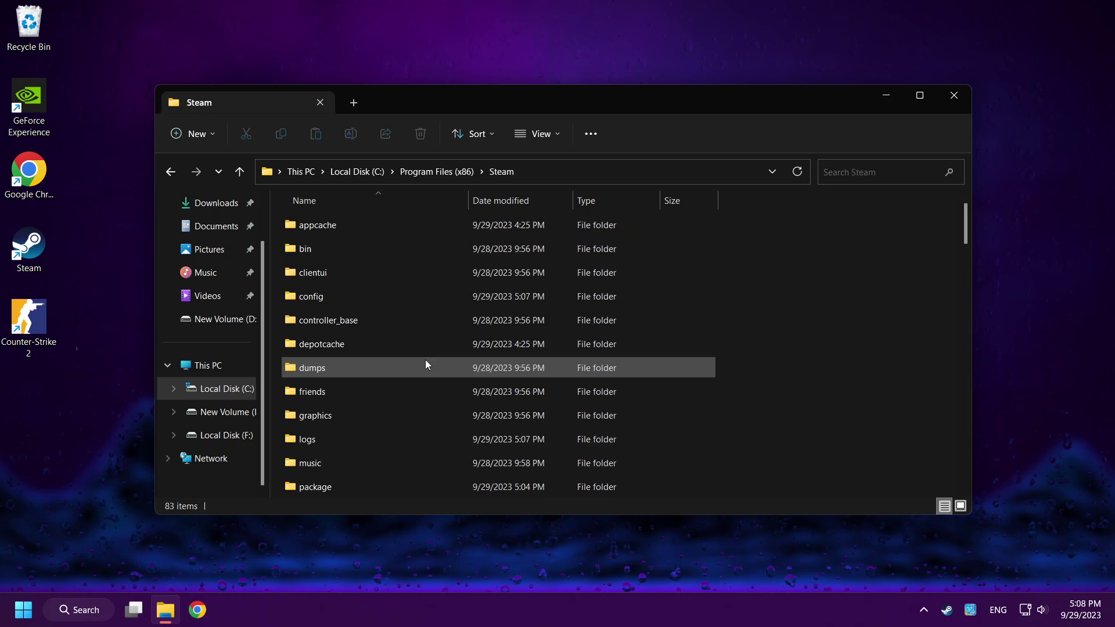
{"action": "left_click_drag", "start_coordinate": [966, 231], "coordinate": [960, 274]}
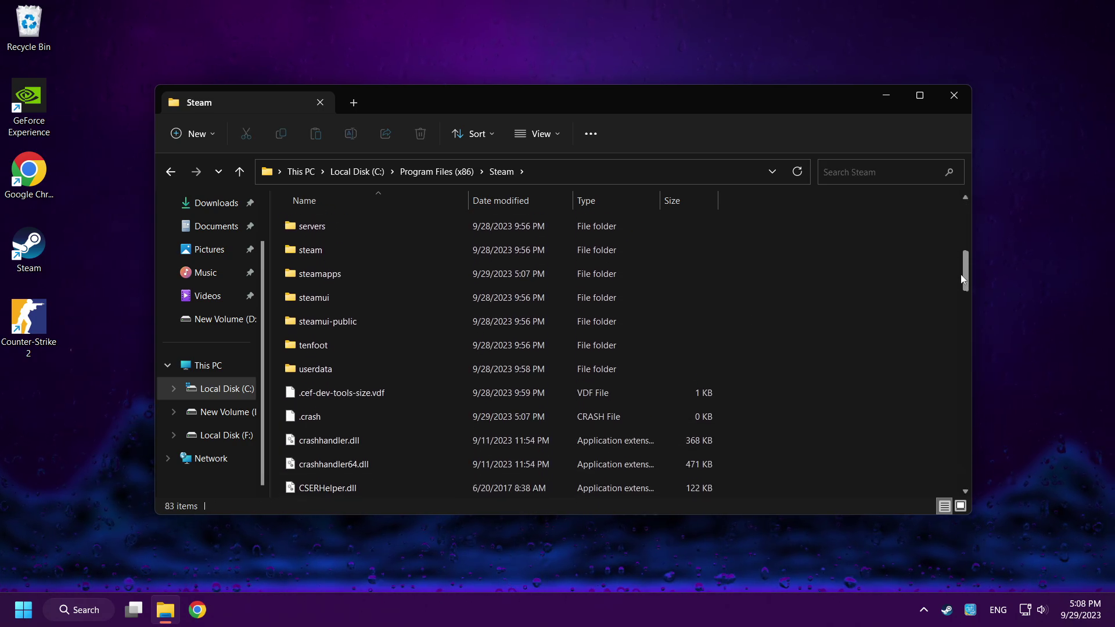
{"action": "left_click", "coordinate": [314, 365]}
{"action": "double_click", "coordinate": [372, 365]}
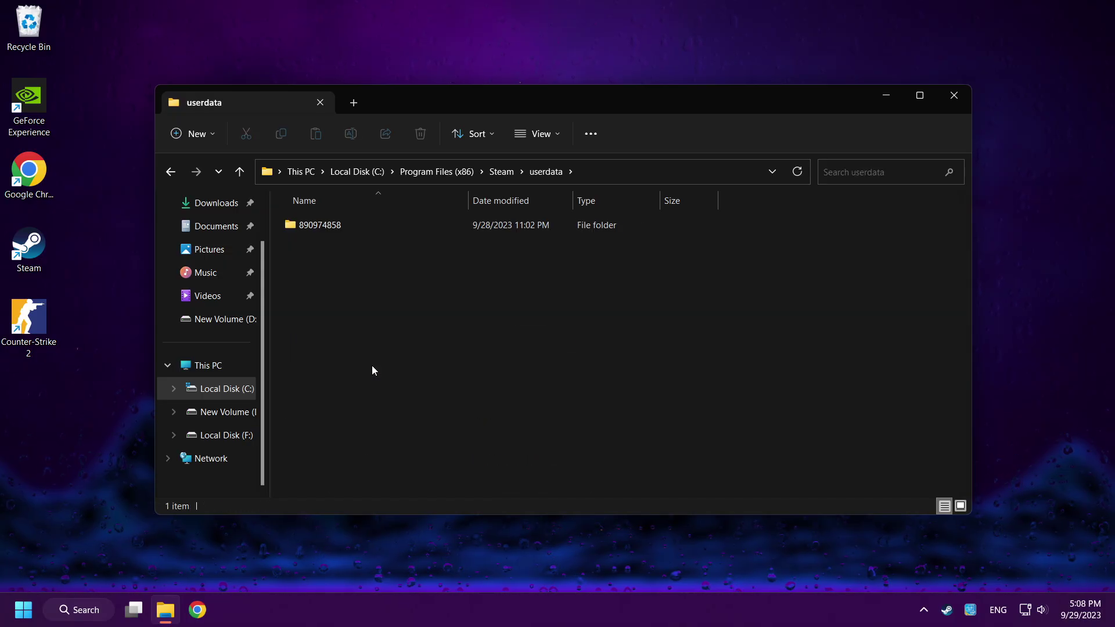
{"action": "double_click", "coordinate": [383, 226]}
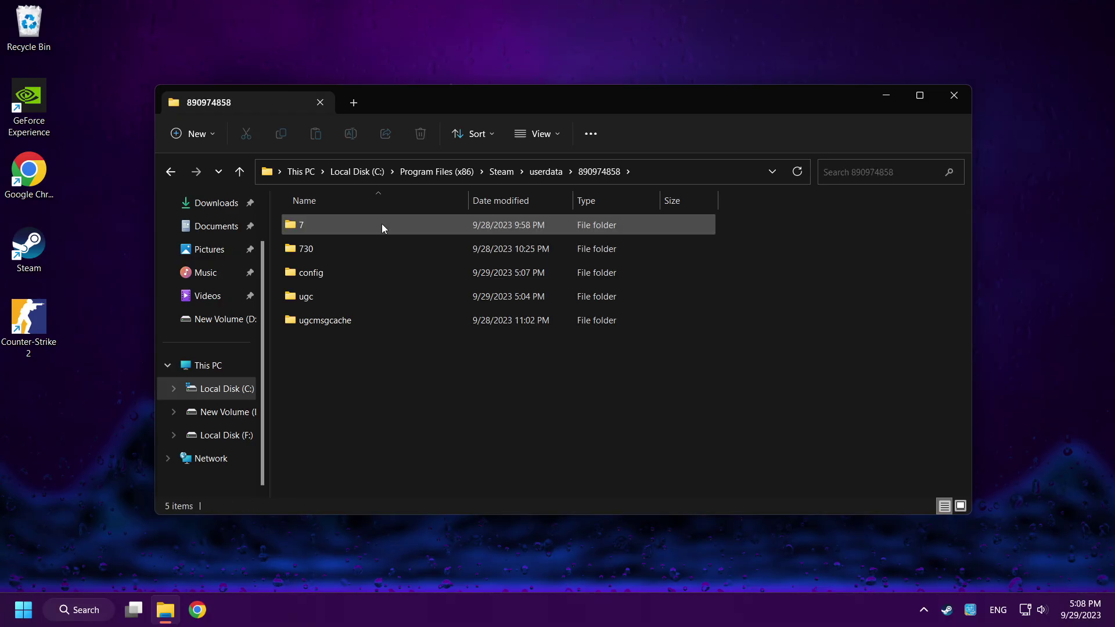
Step: Delete the 730 folder, close File Explorer and launch Counter-Strike 2
{"action": "left_click", "coordinate": [374, 248]}
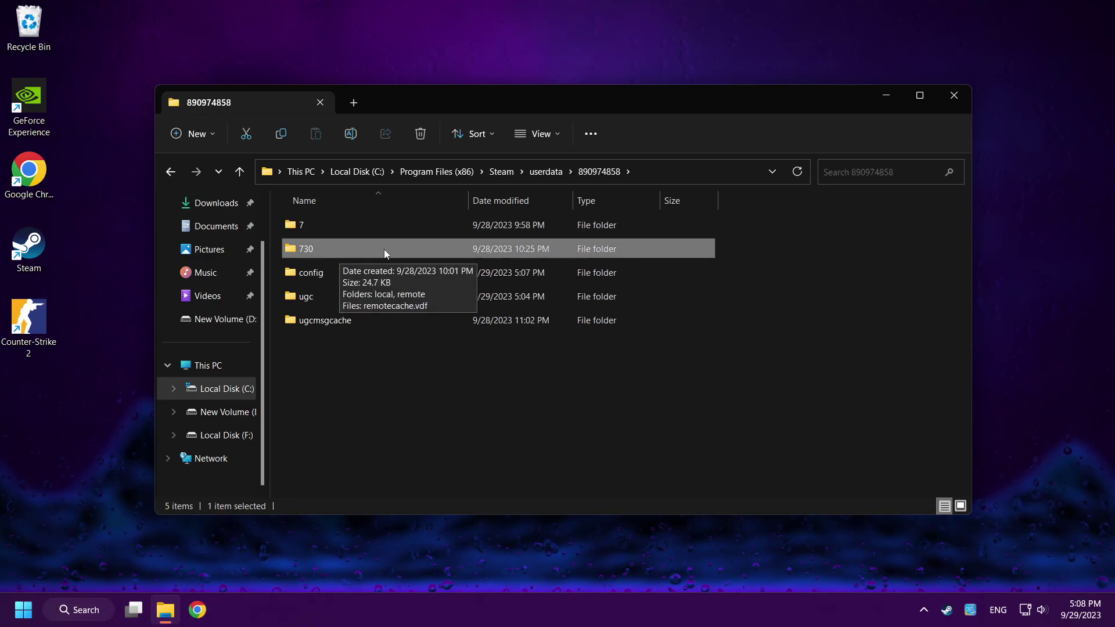
{"action": "right_click", "coordinate": [385, 249]}
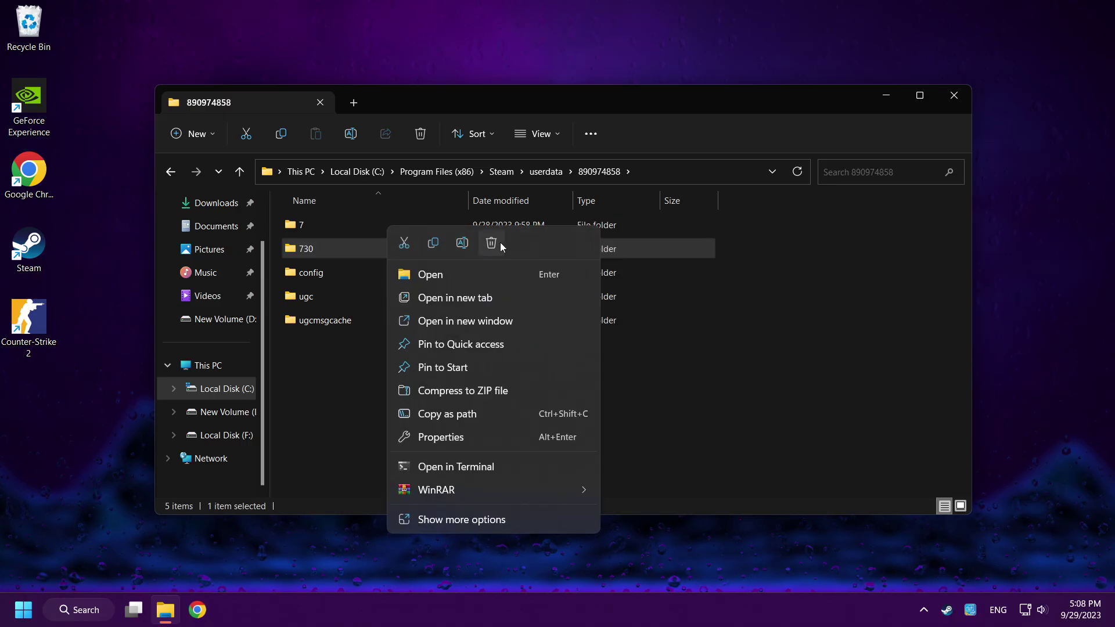
{"action": "left_click", "coordinate": [491, 243]}
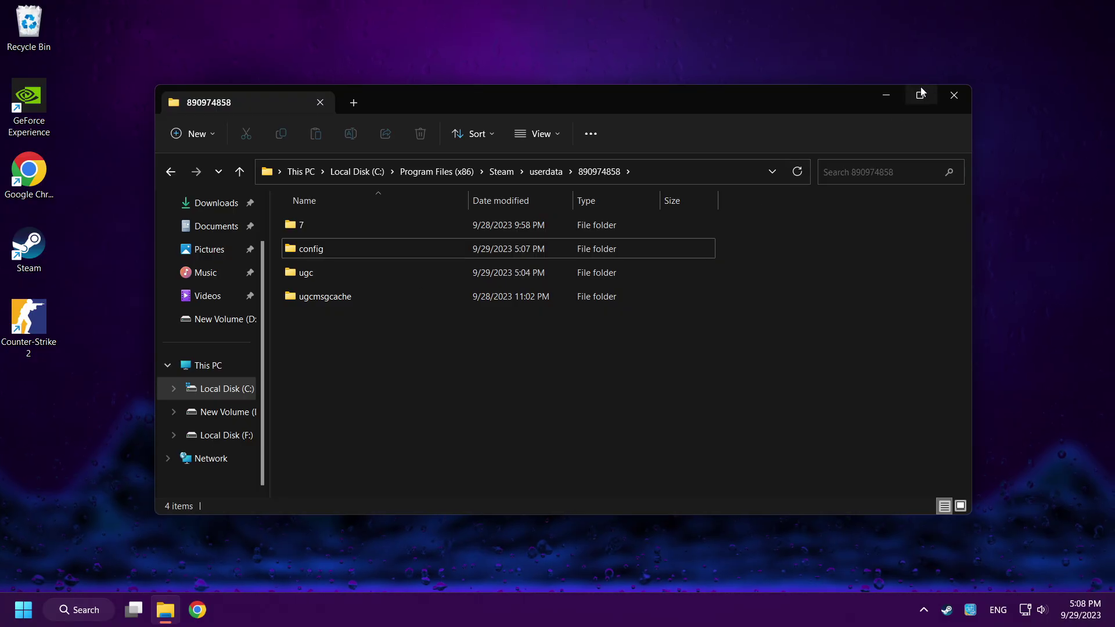
{"action": "left_click", "coordinate": [953, 99]}
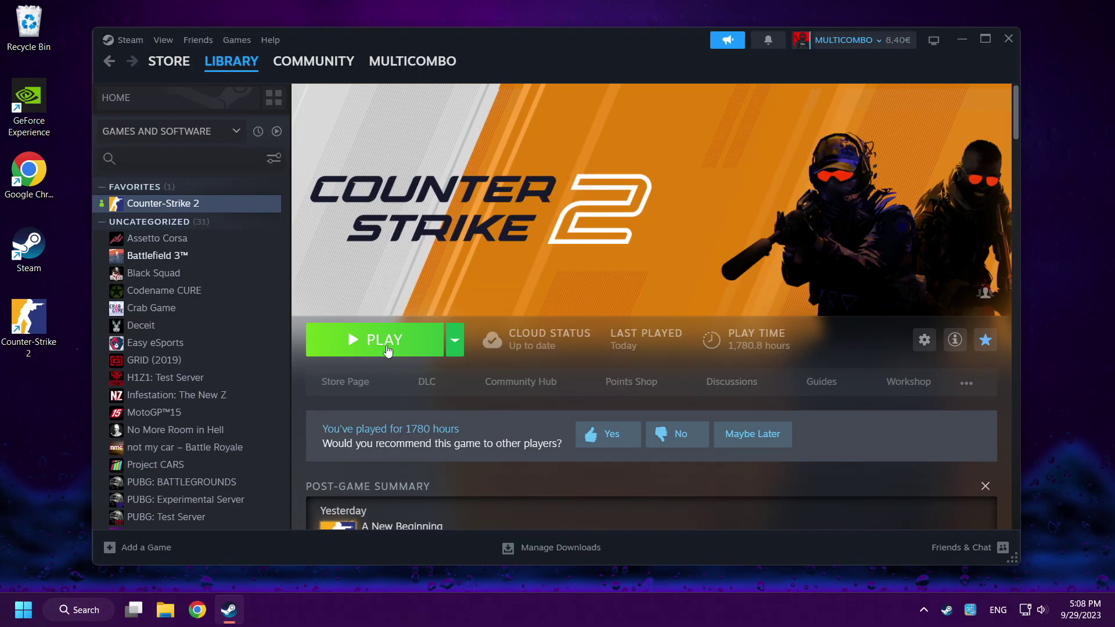
{"action": "left_click", "coordinate": [388, 348]}
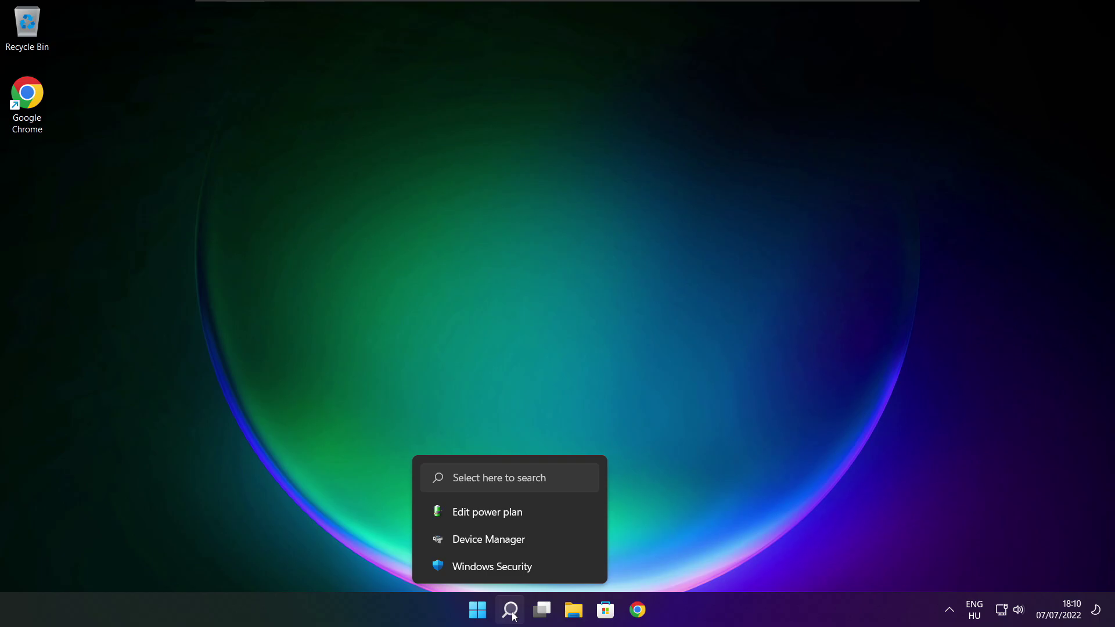
Step: Reach Power Options via 'edit power plan', activate High performance, and close the window
{"action": "left_click", "coordinate": [511, 611]}
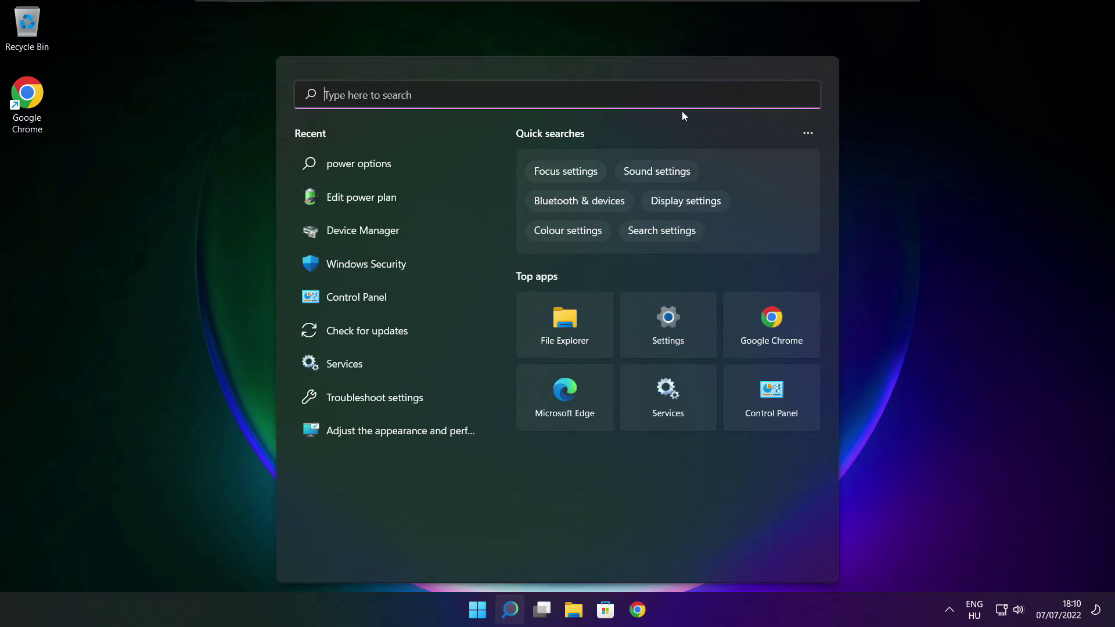
{"action": "type", "text": "edit"}
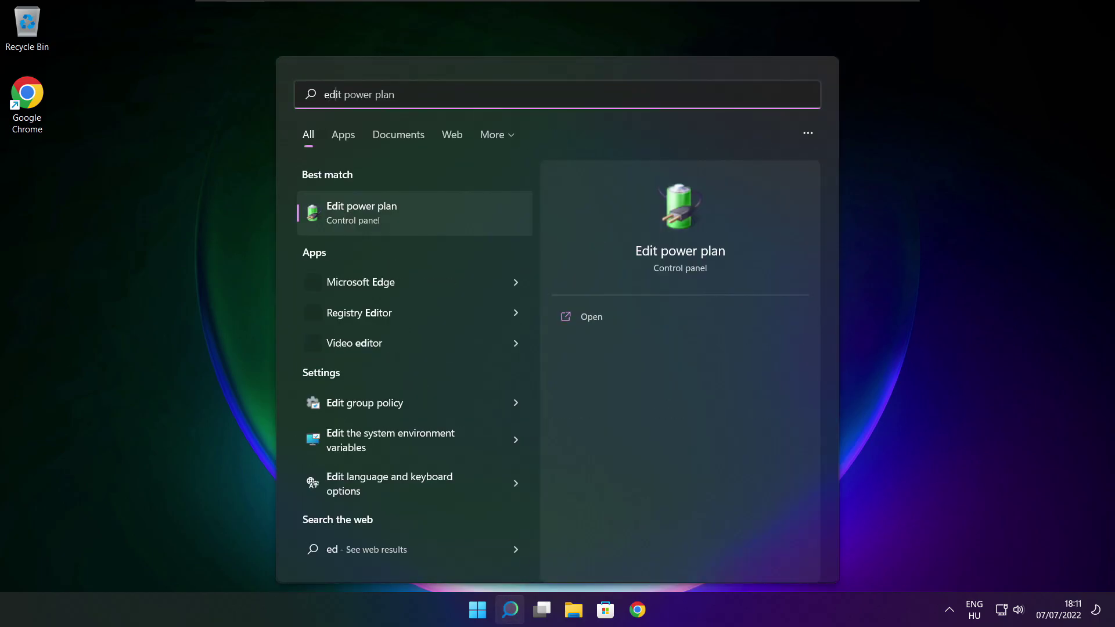
{"action": "type", "text": " power plan"}
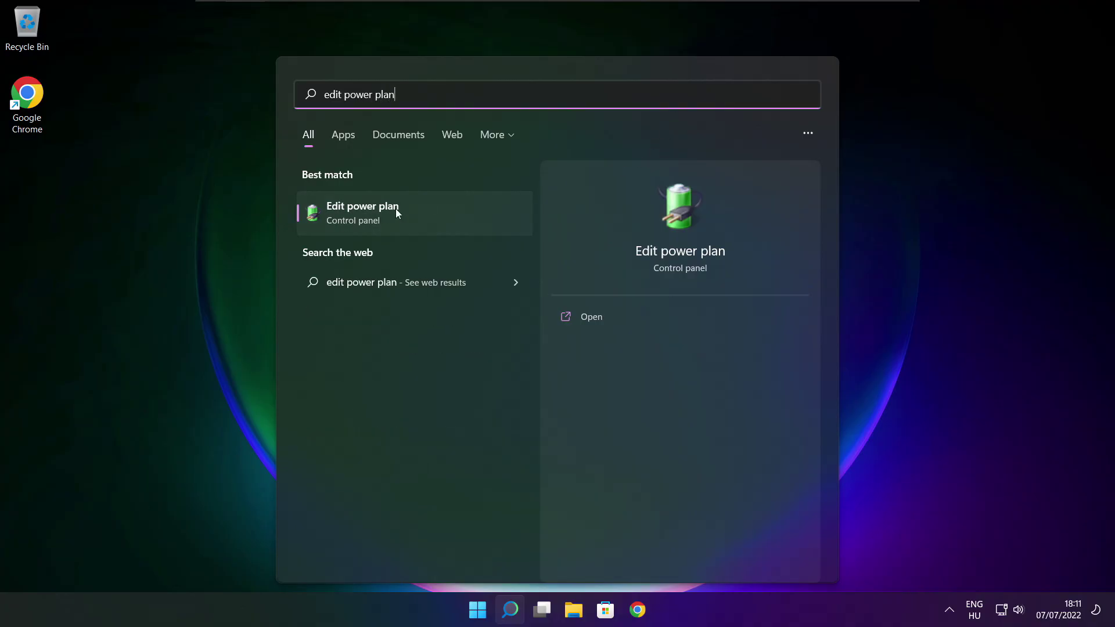
{"action": "left_click", "coordinate": [440, 216]}
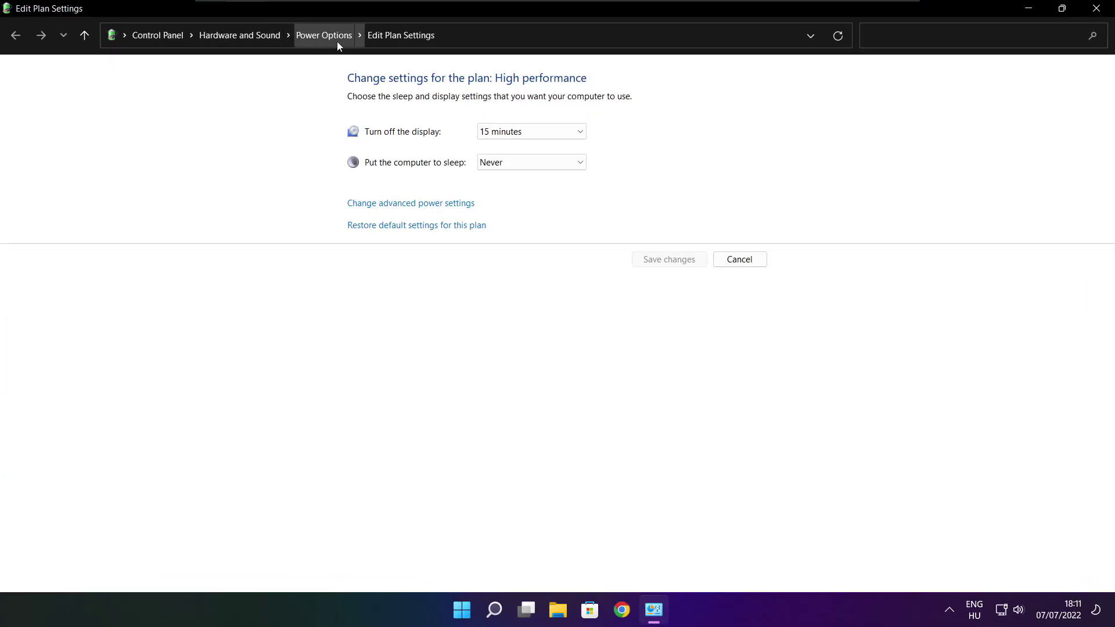
{"action": "left_click", "coordinate": [331, 42]}
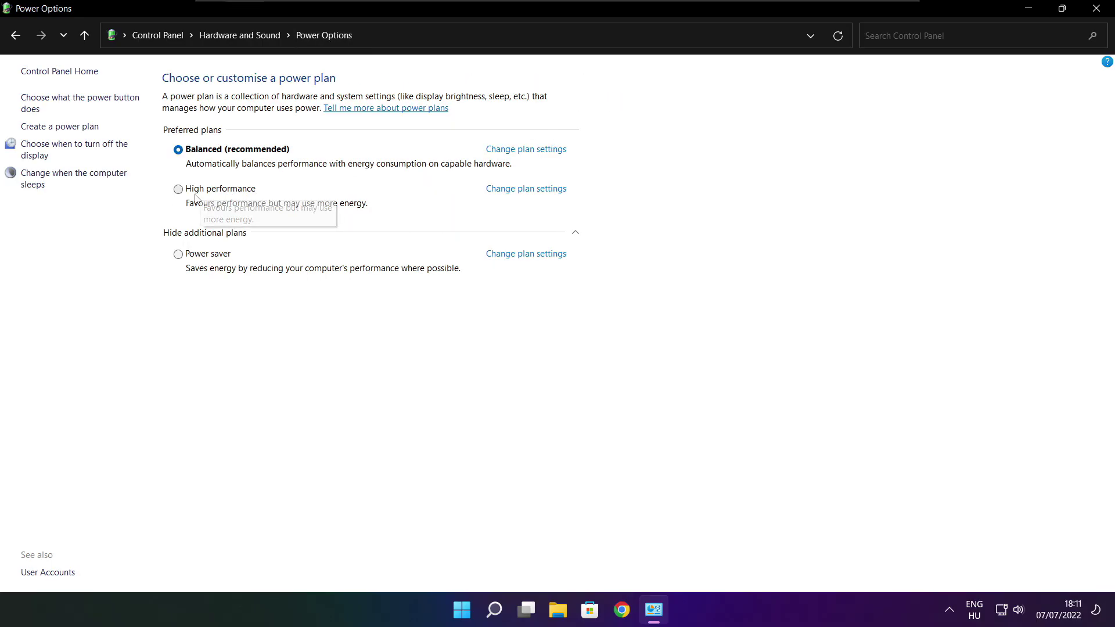
{"action": "left_click", "coordinate": [229, 192]}
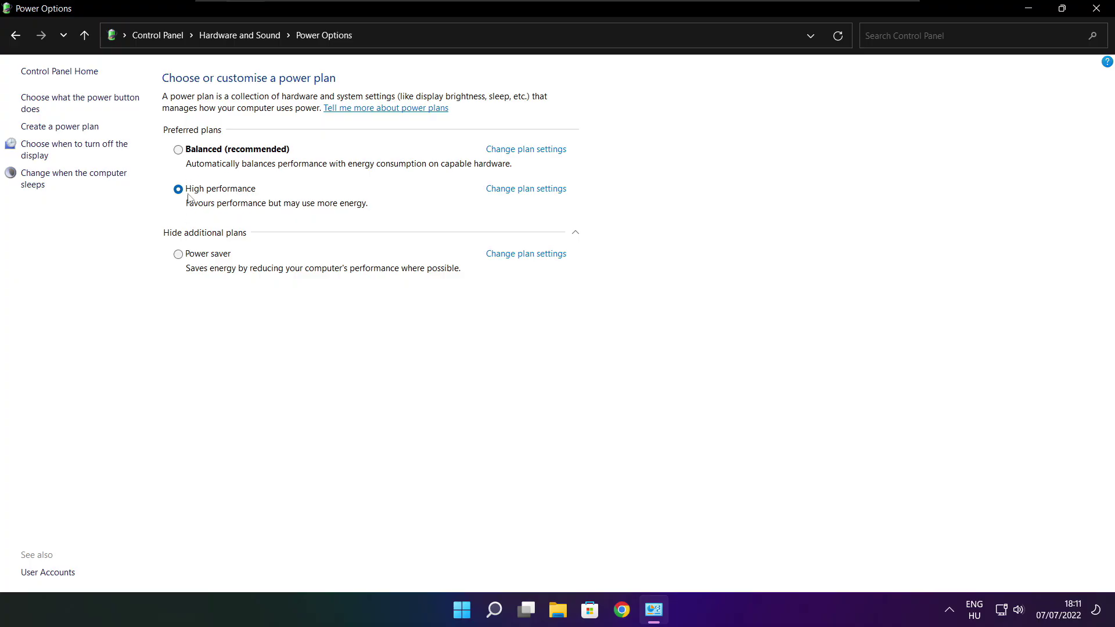
{"action": "left_click", "coordinate": [1100, 8]}
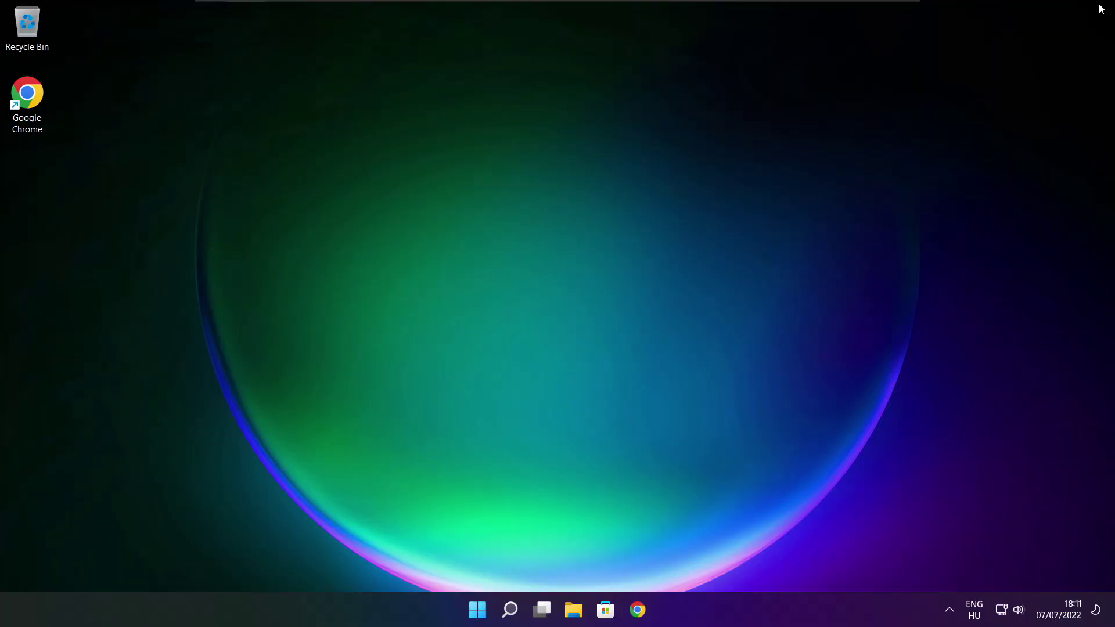
Step: Turn Game Mode on from the 'game mode' settings page
{"action": "left_click", "coordinate": [511, 611]}
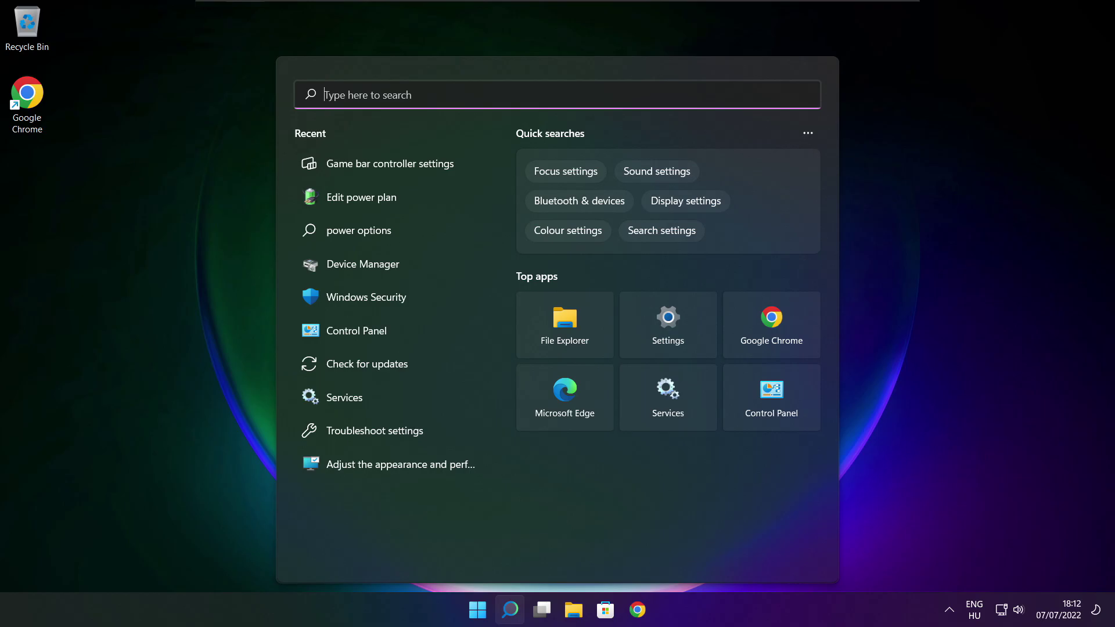
{"action": "type", "text": "game "}
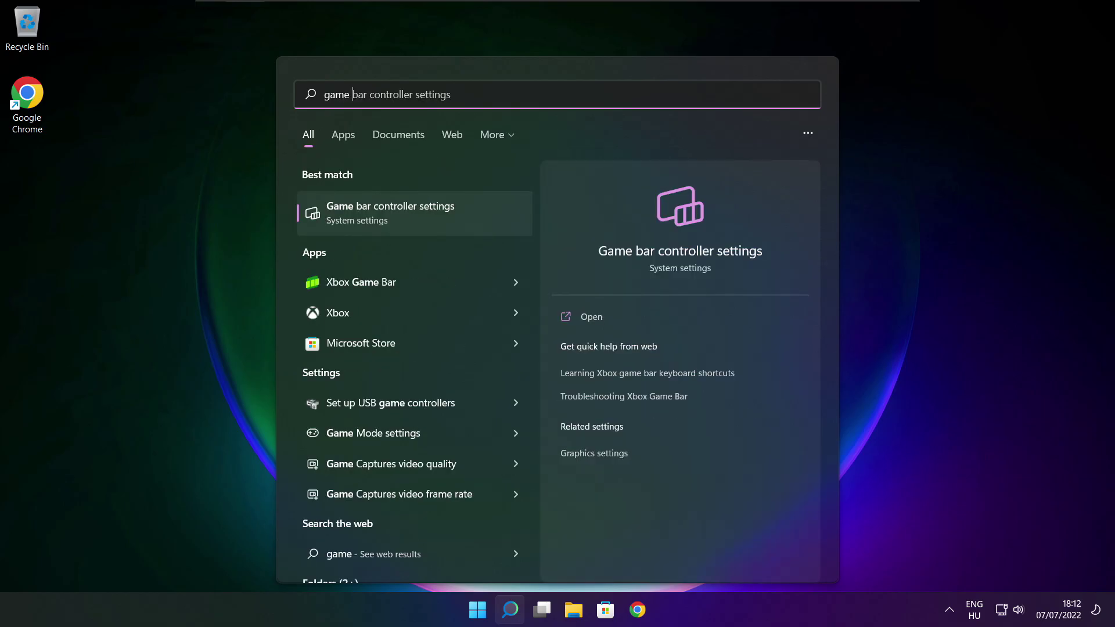
{"action": "type", "text": "mode"}
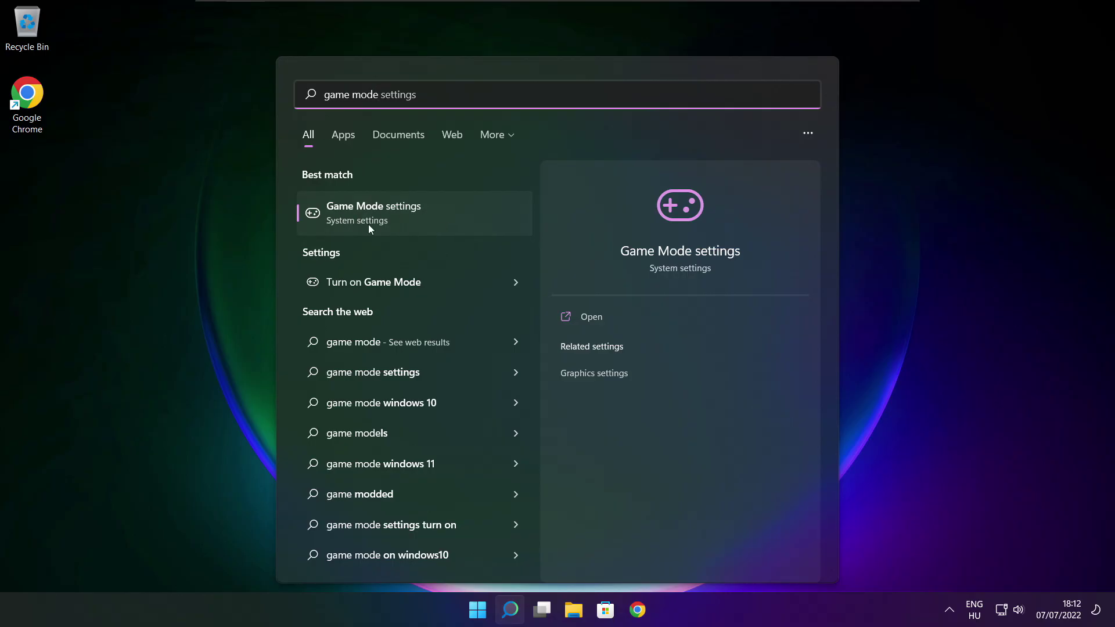
{"action": "left_click", "coordinate": [442, 216]}
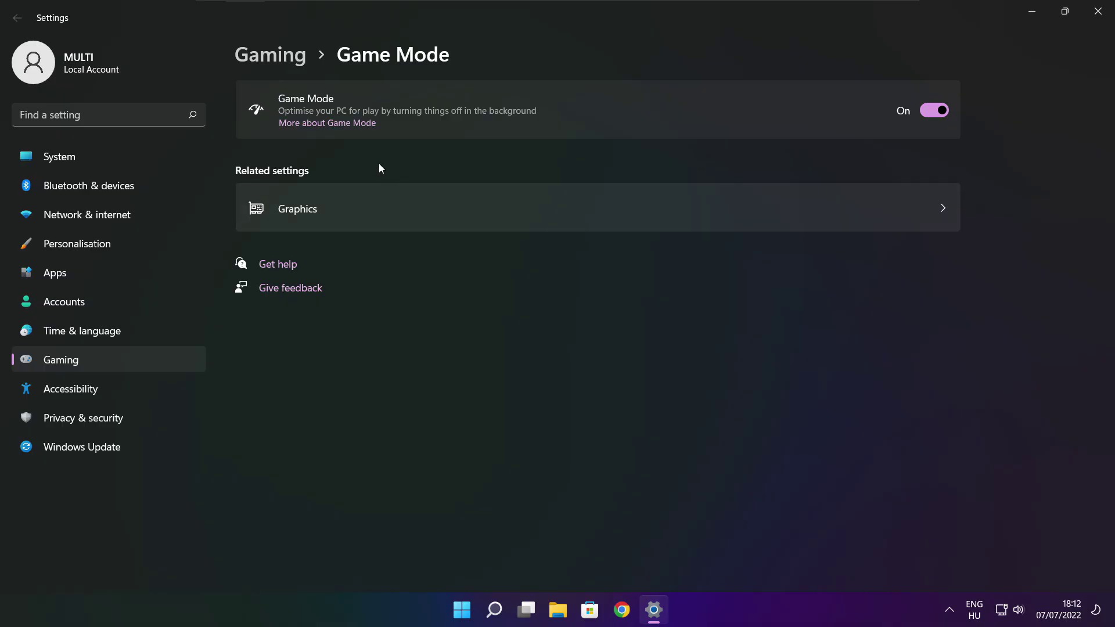
{"action": "left_click", "coordinate": [942, 110]}
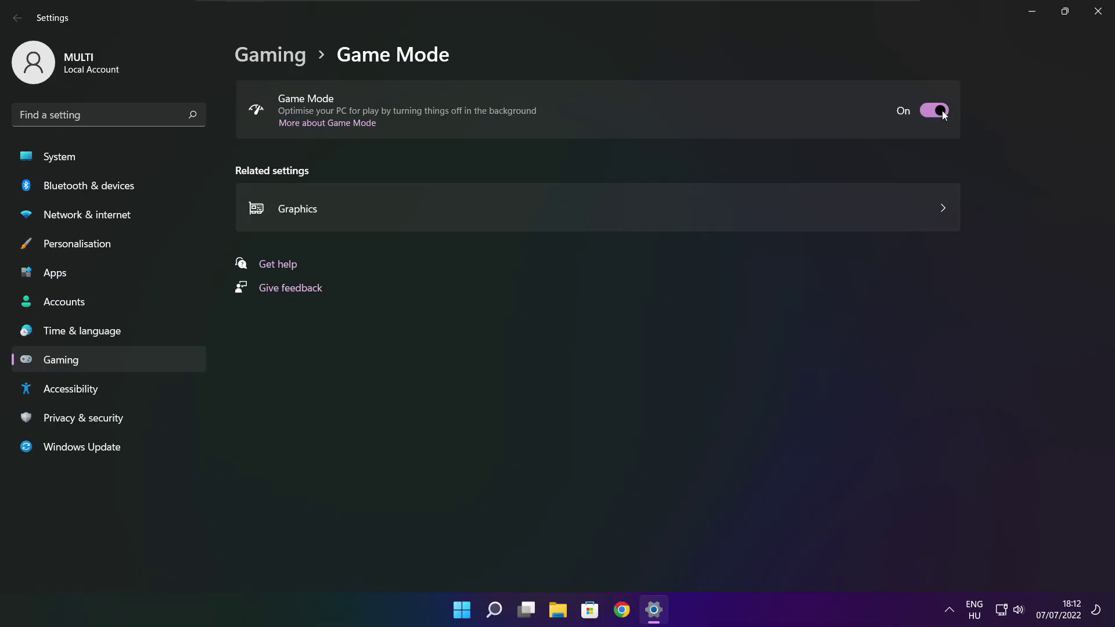
Step: Check the Xbox Game Bar settings under Gaming, then close Settings
{"action": "left_click", "coordinate": [276, 61]}
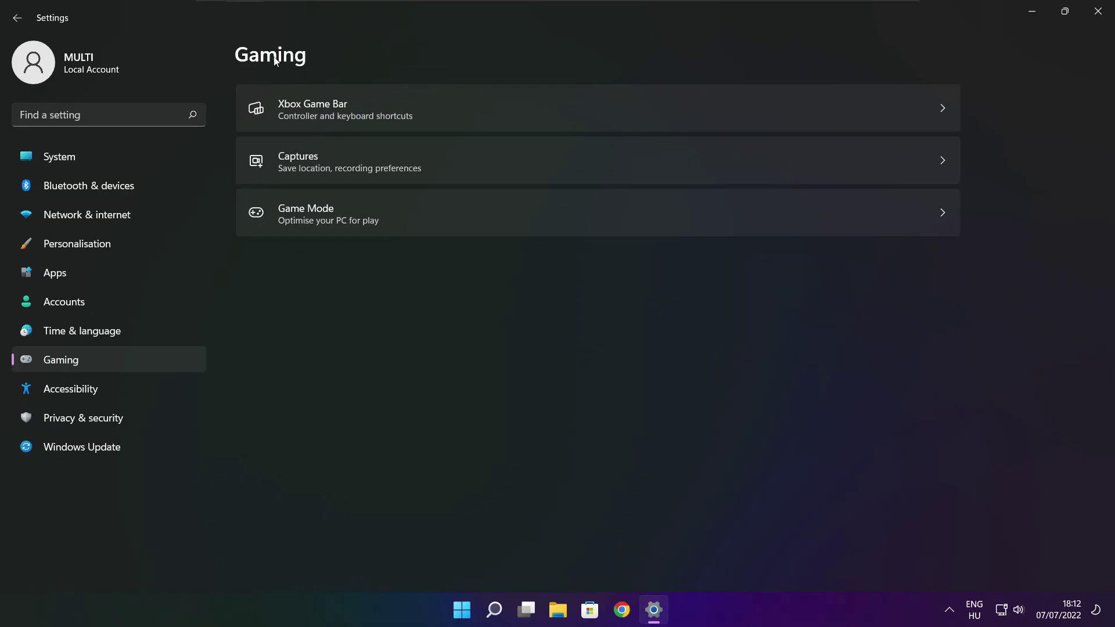
{"action": "left_click", "coordinate": [455, 121]}
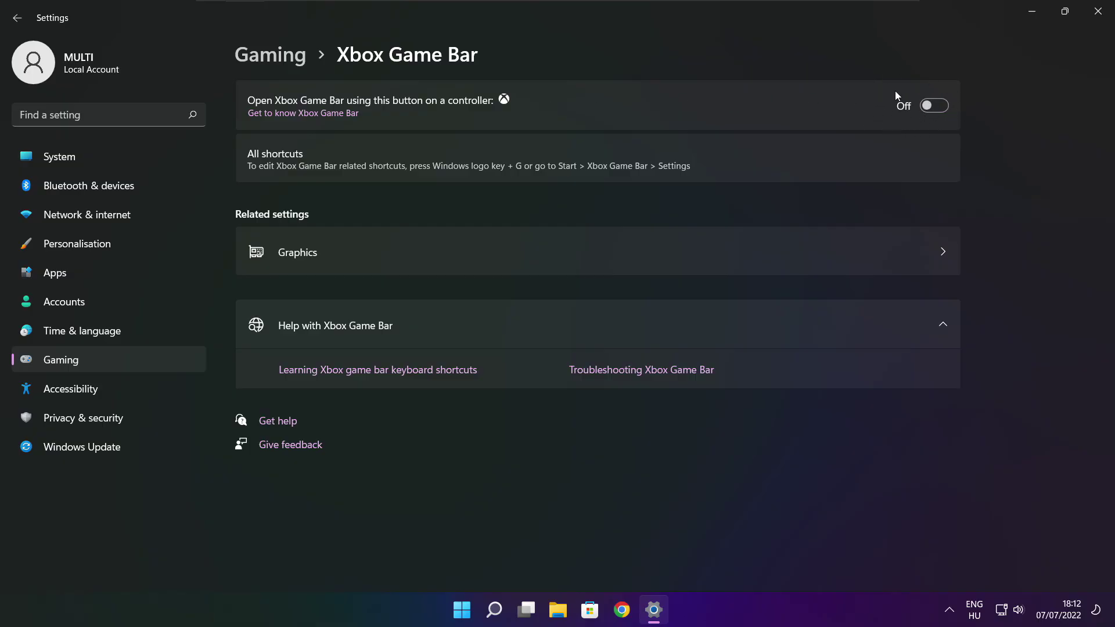
{"action": "left_click", "coordinate": [1099, 18]}
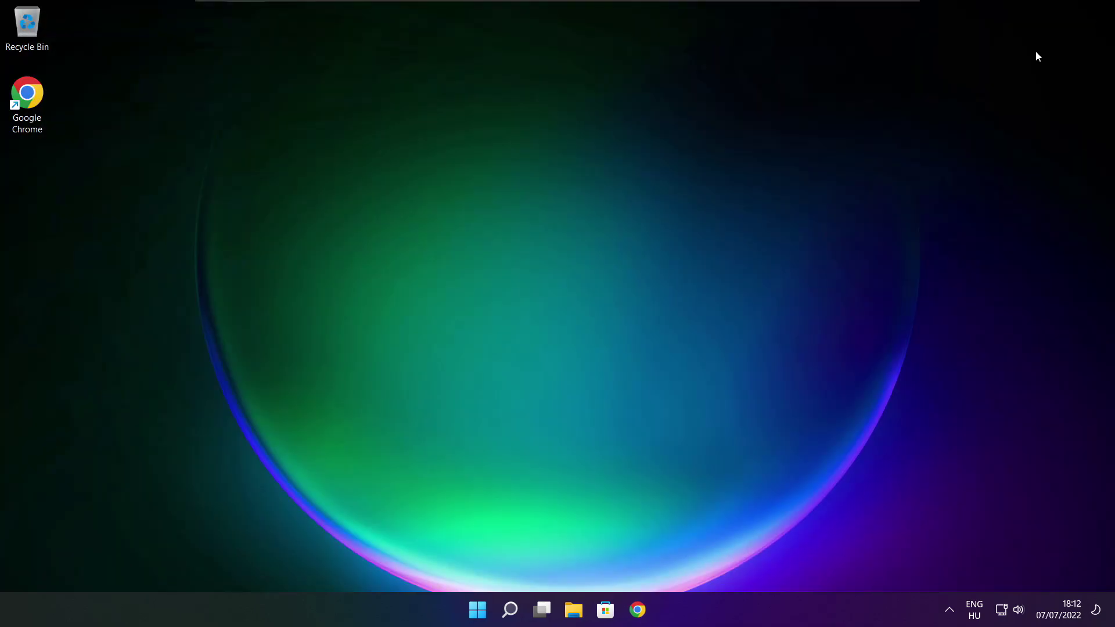
Step: Open Task Manager's startup apps and disable Cortana and Microsoft Edge
{"action": "right_click", "coordinate": [480, 613]}
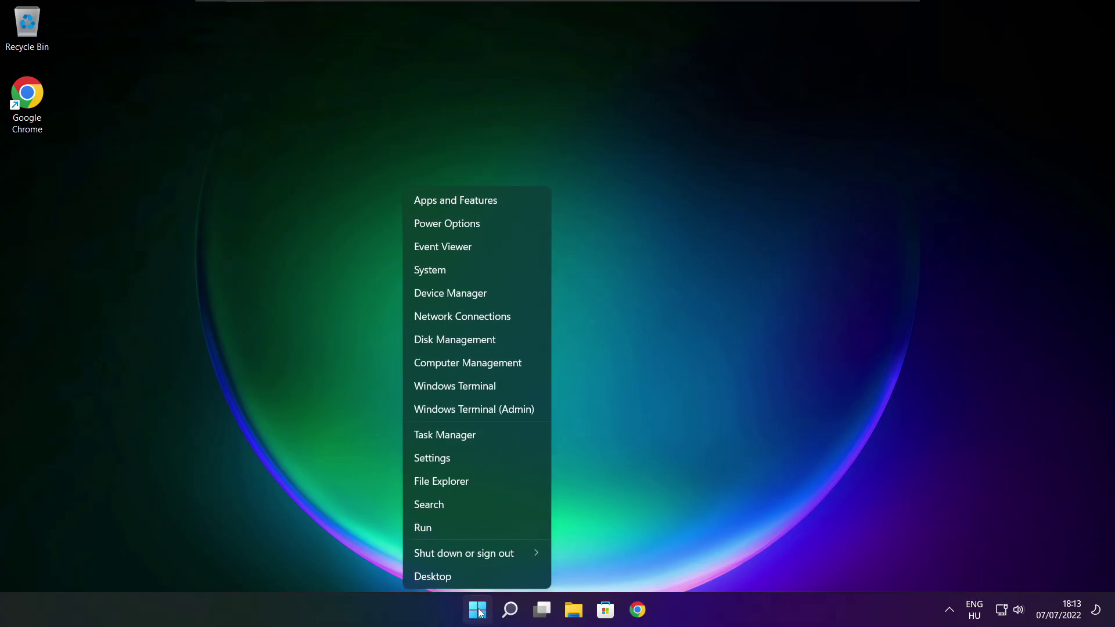
{"action": "left_click", "coordinate": [480, 434]}
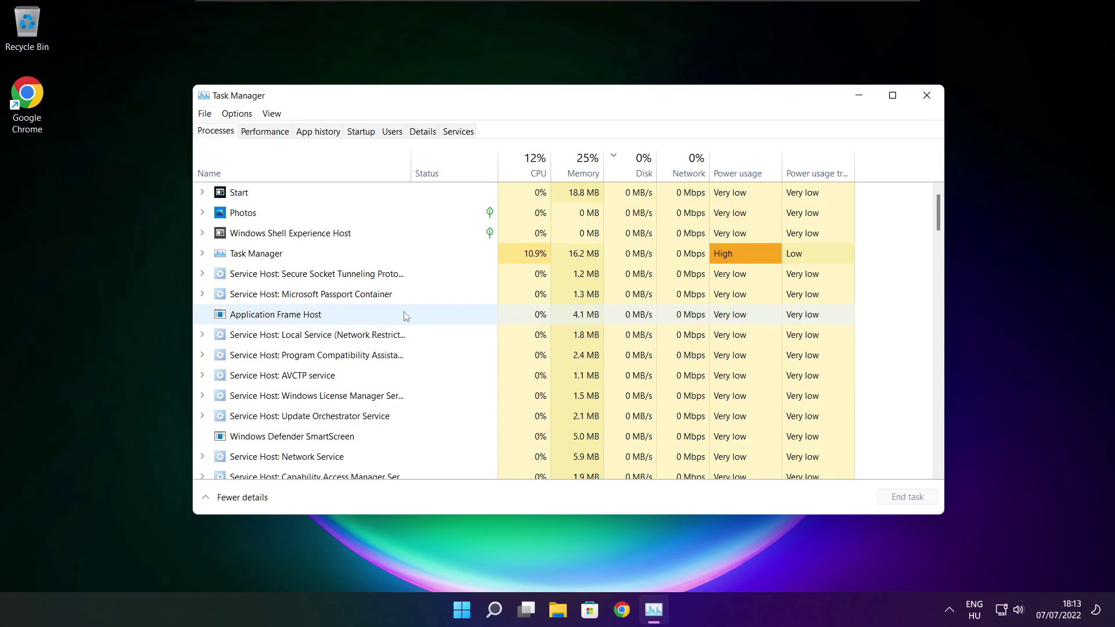
{"action": "left_click", "coordinate": [362, 132]}
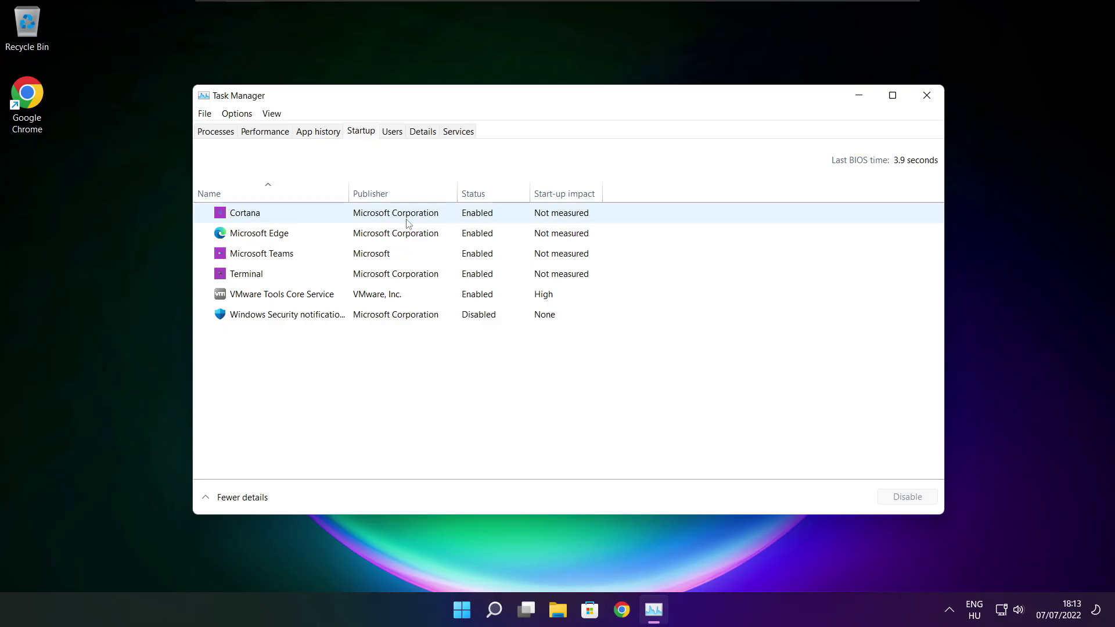
{"action": "left_click", "coordinate": [427, 220]}
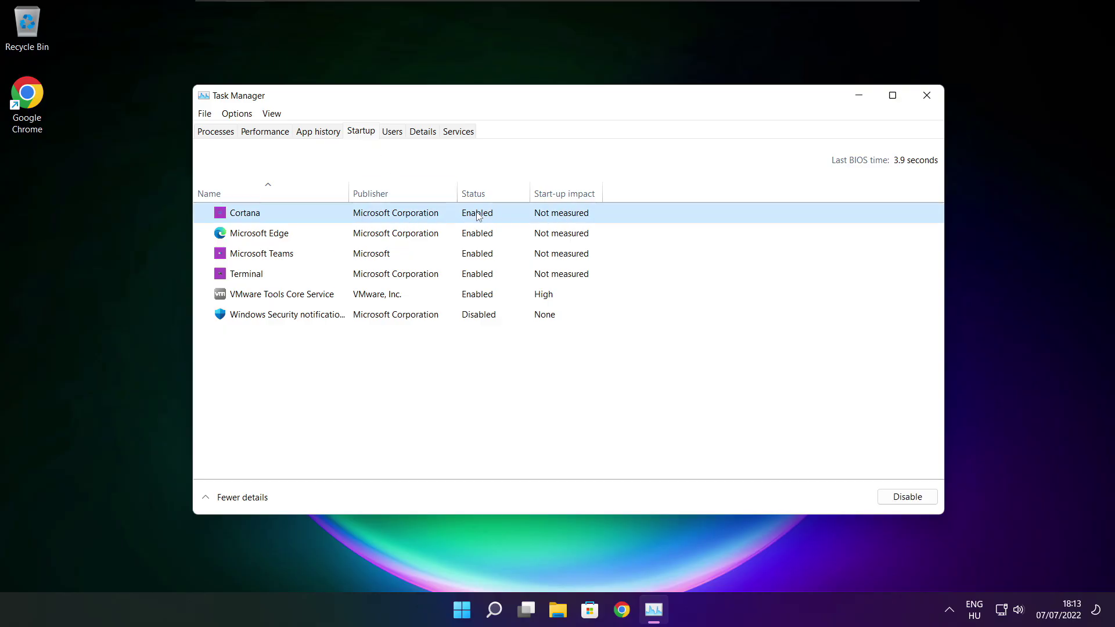
{"action": "left_click", "coordinate": [904, 503]}
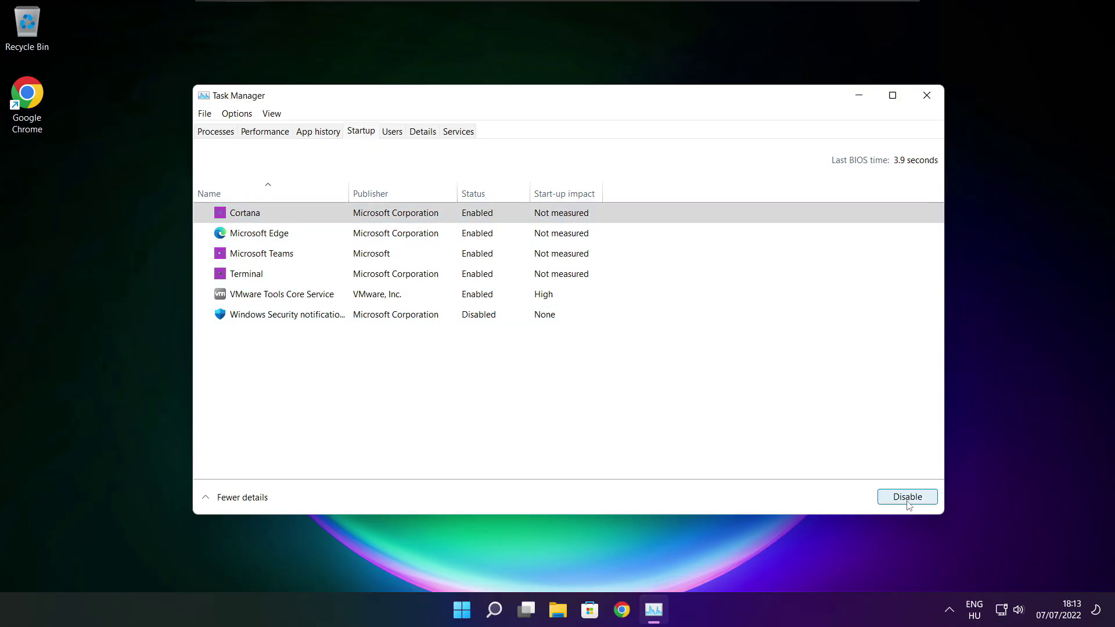
{"action": "left_click", "coordinate": [317, 243]}
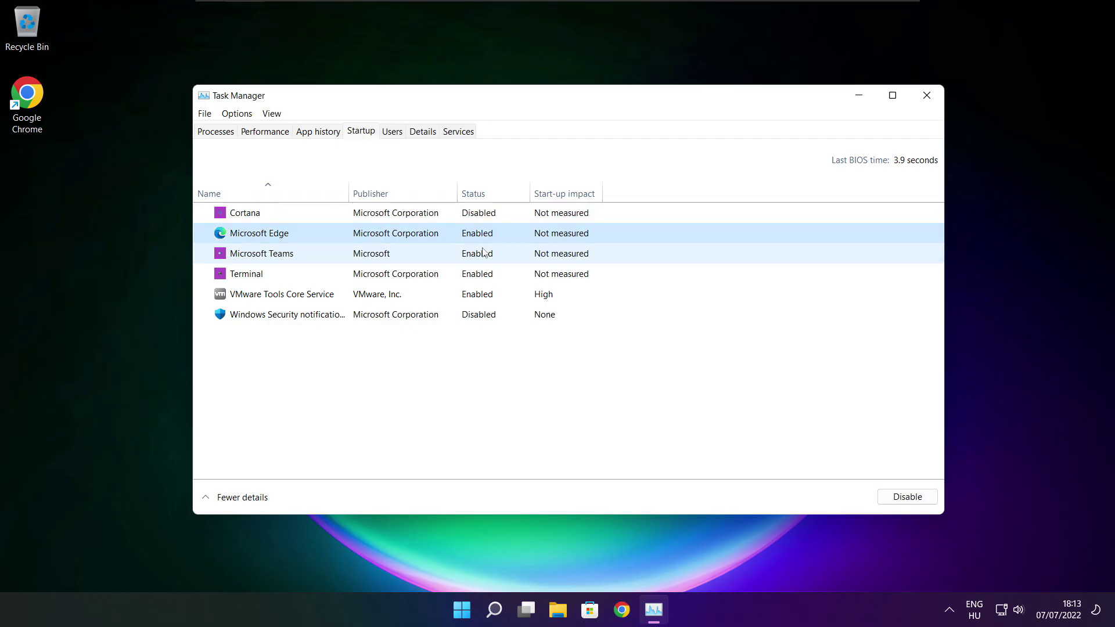
{"action": "left_click", "coordinate": [909, 500]}
Step: Disable Microsoft Teams and Terminal at startup, then close Task Manager
{"action": "left_click", "coordinate": [493, 255]}
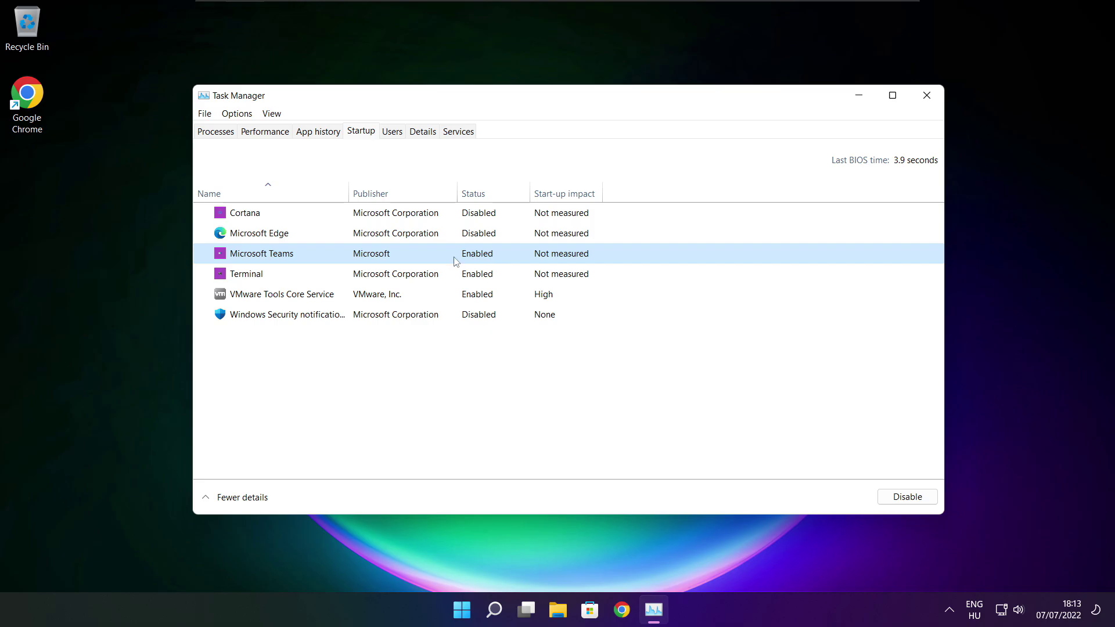
{"action": "left_click", "coordinate": [923, 503]}
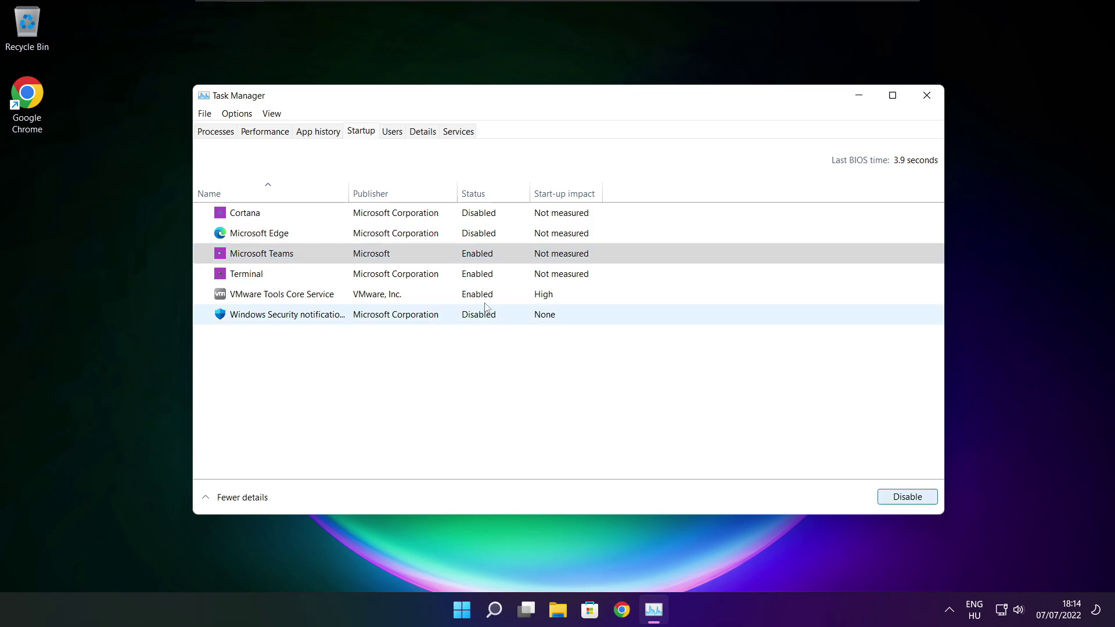
{"action": "left_click", "coordinate": [413, 277]}
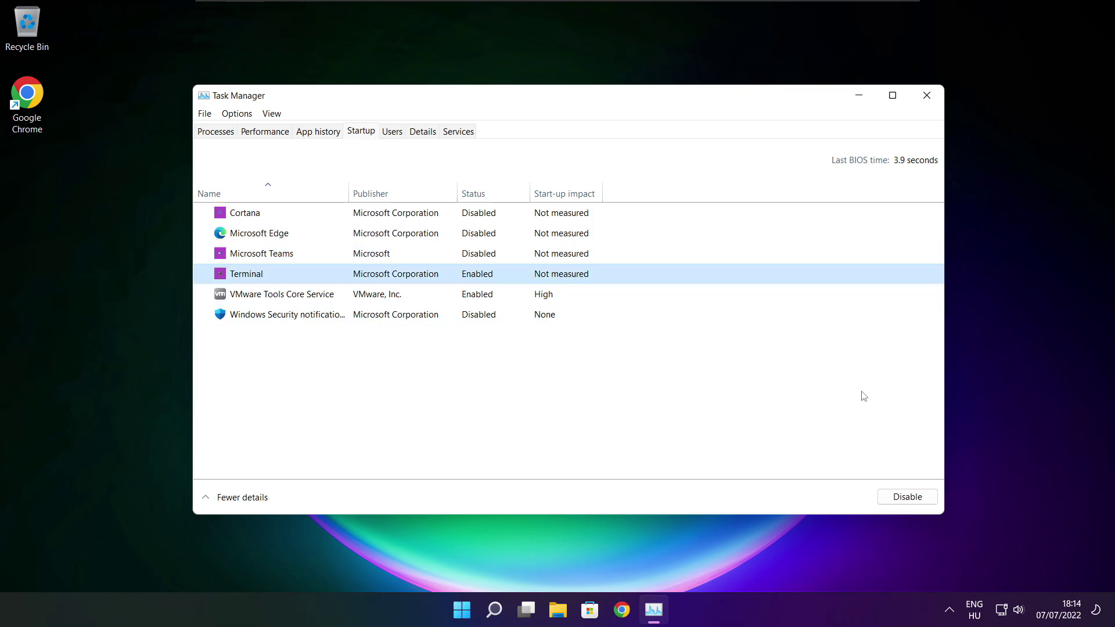
{"action": "left_click", "coordinate": [923, 502]}
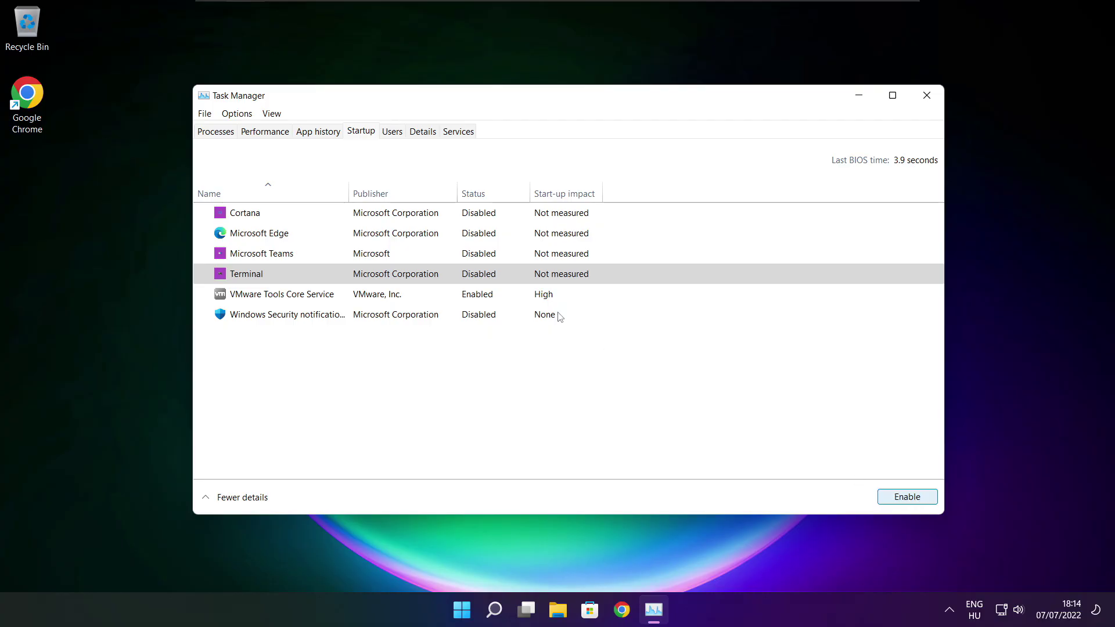
{"action": "left_click", "coordinate": [480, 278]}
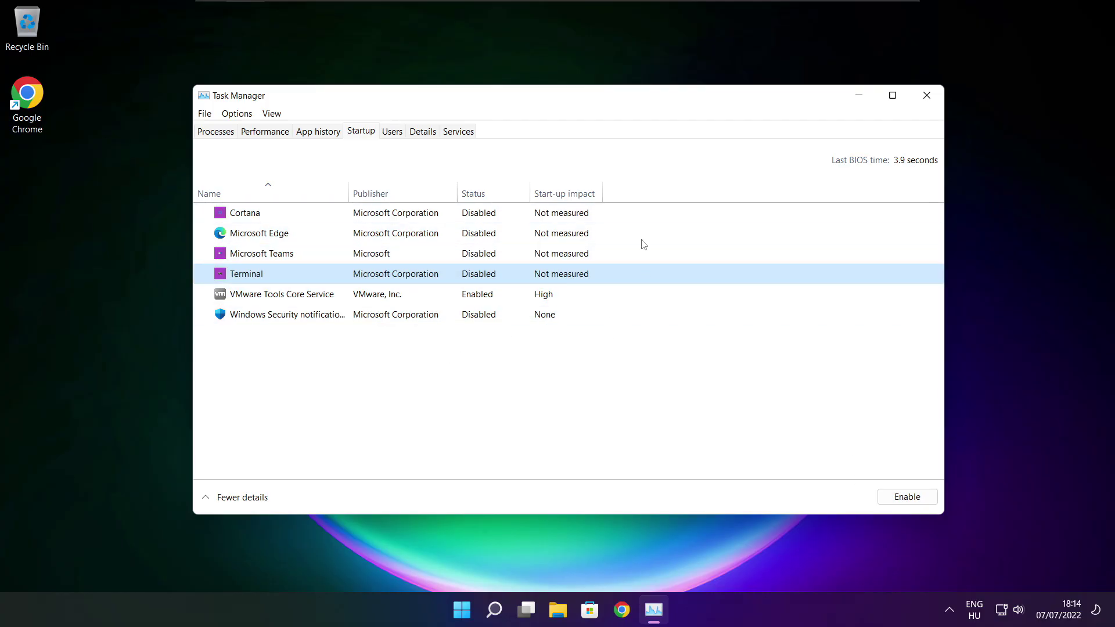
{"action": "left_click", "coordinate": [925, 98]}
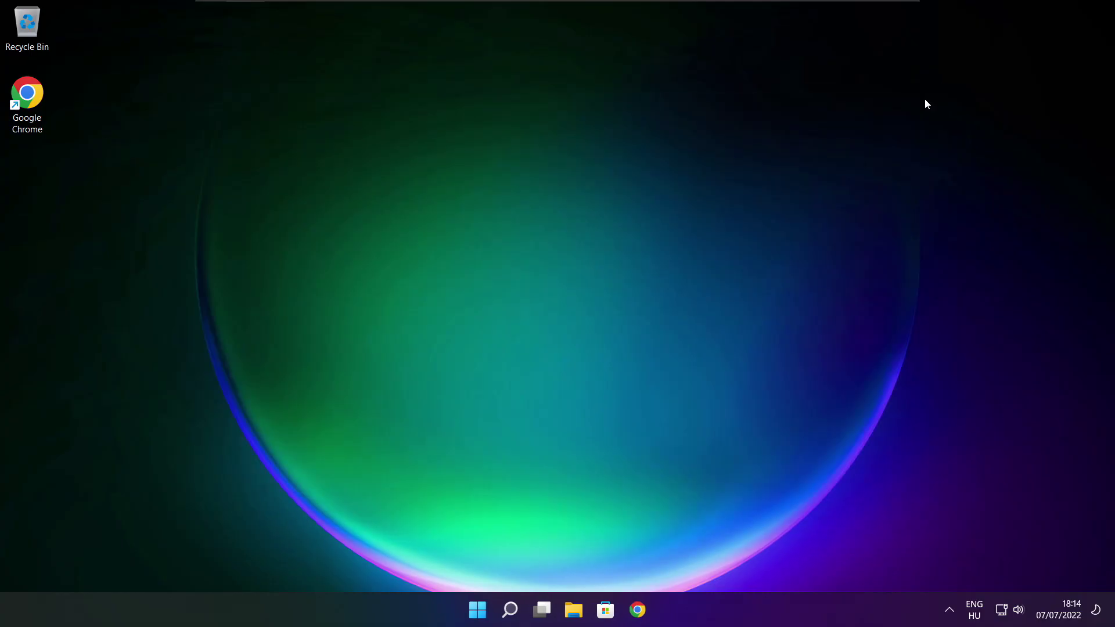
Step: Launch Registry Editor via 'regedit' and navigate to HKEY_CURRENT_USER\System\GameConfigStore
{"action": "left_click", "coordinate": [510, 611]}
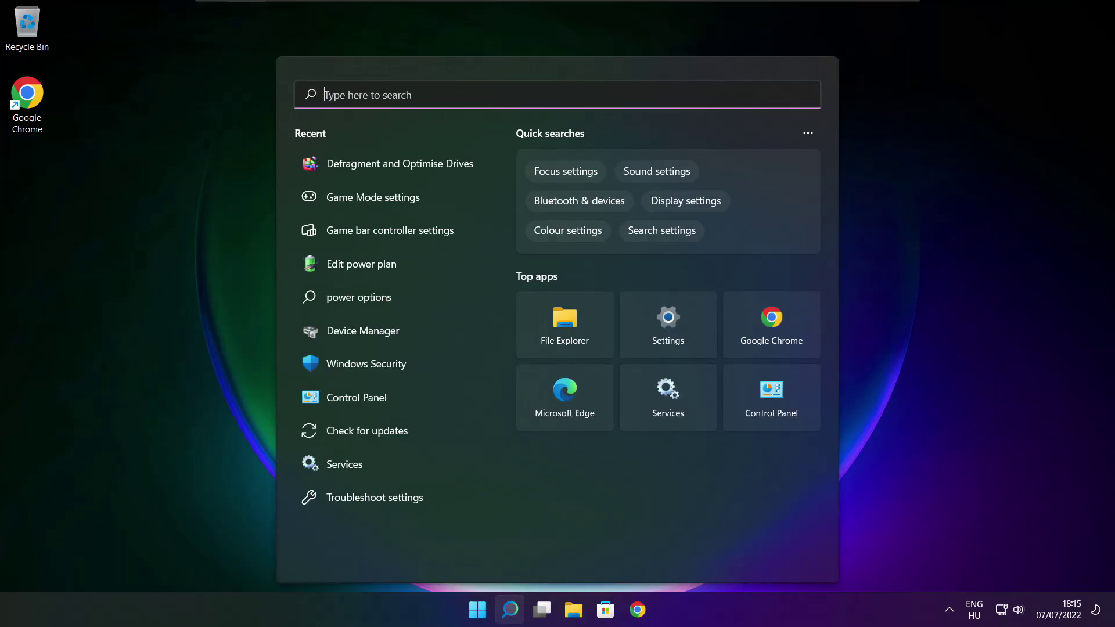
{"action": "type", "text": "regedit"}
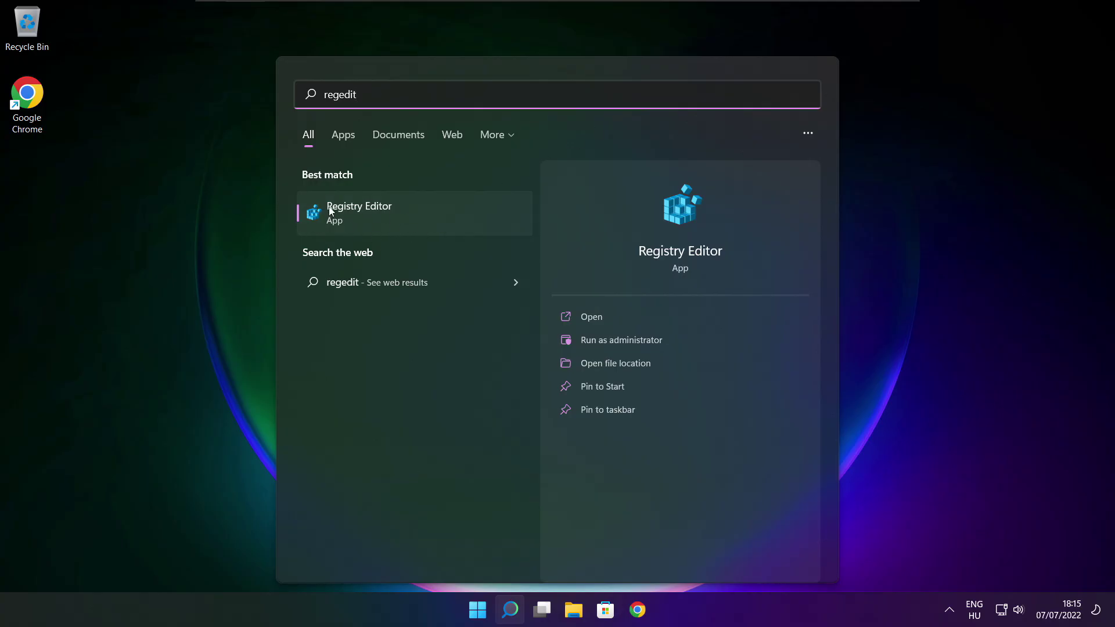
{"action": "left_click", "coordinate": [426, 214]}
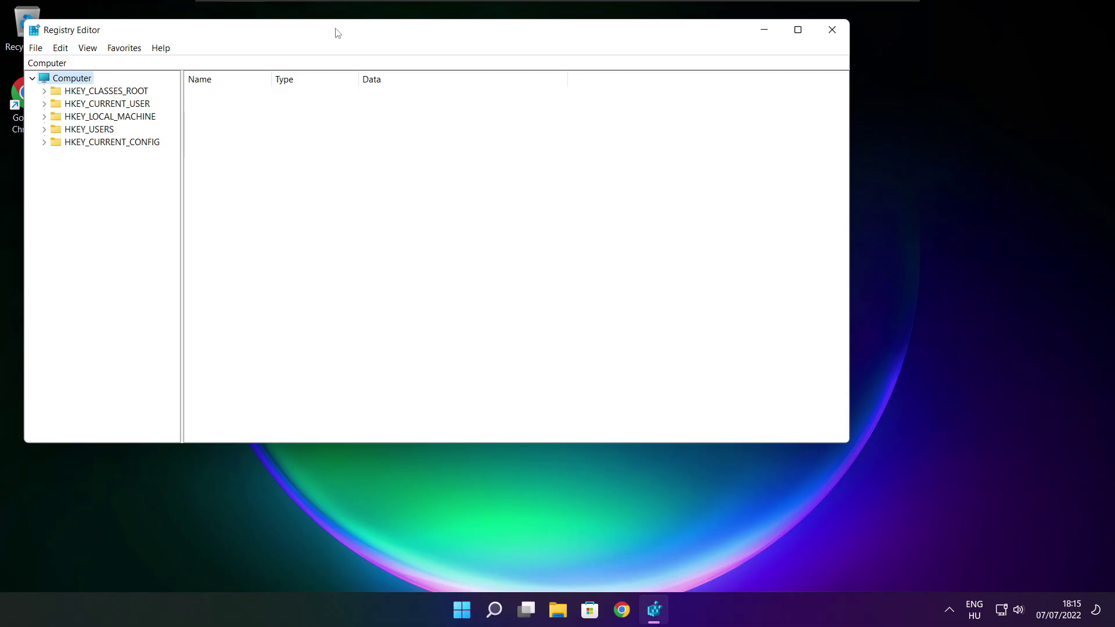
{"action": "left_click_drag", "start_coordinate": [339, 34], "coordinate": [454, 118]}
{"action": "left_click", "coordinate": [267, 190]}
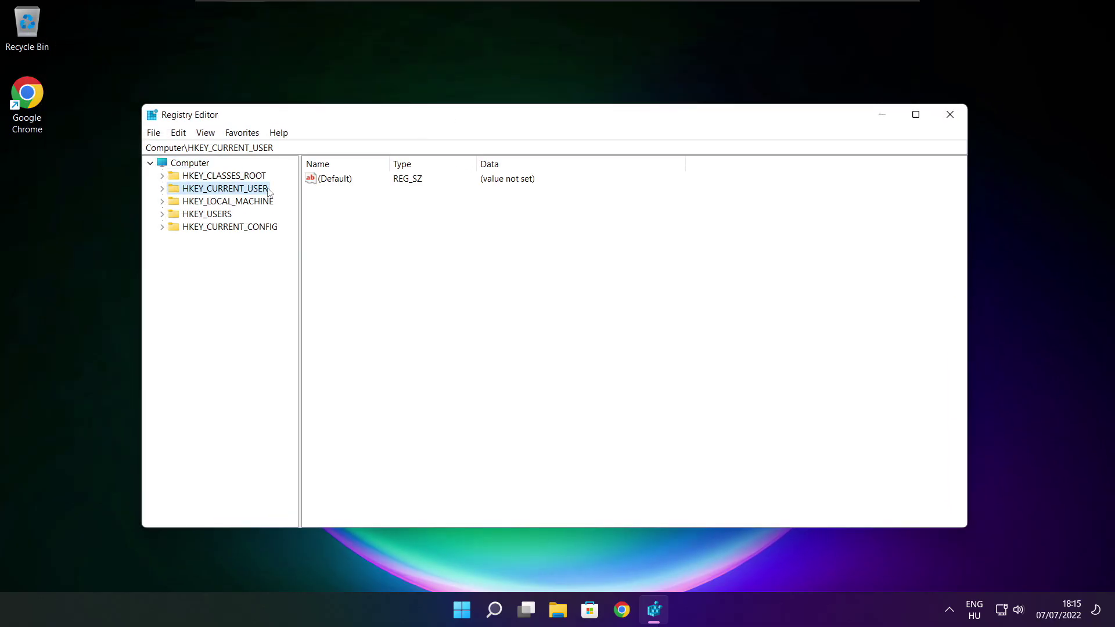
{"action": "left_click", "coordinate": [162, 188]}
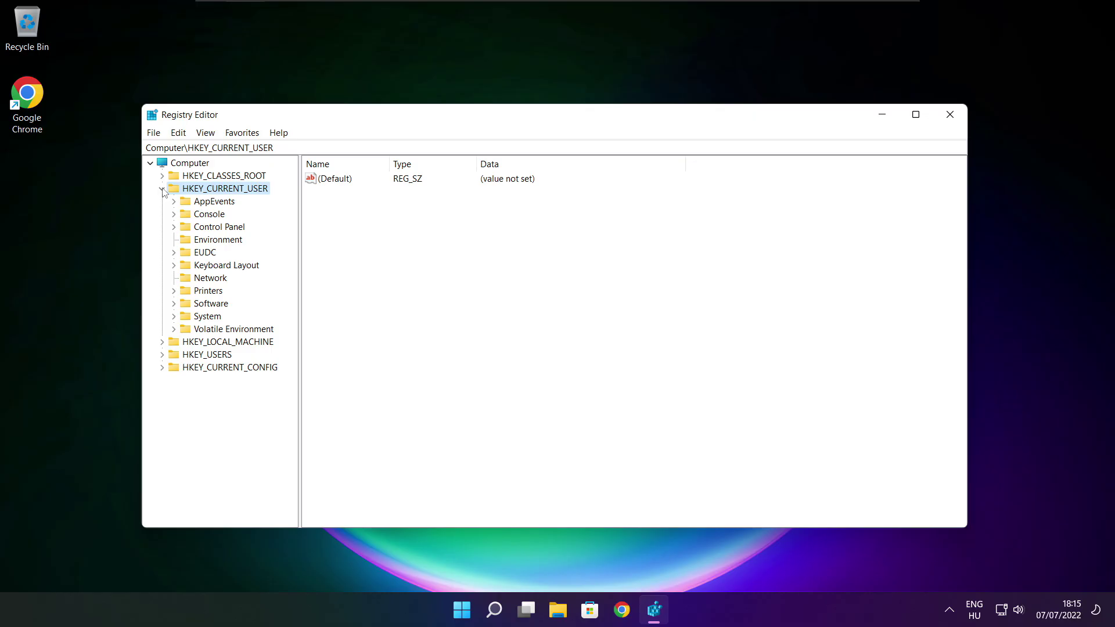
{"action": "left_click", "coordinate": [187, 319]}
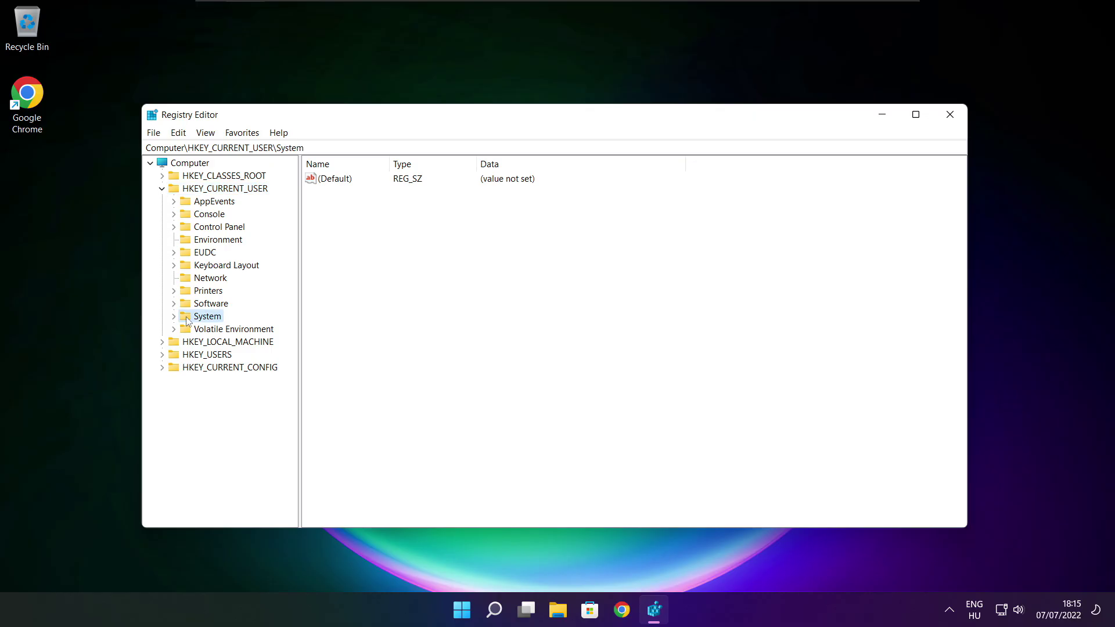
{"action": "left_click", "coordinate": [174, 317]}
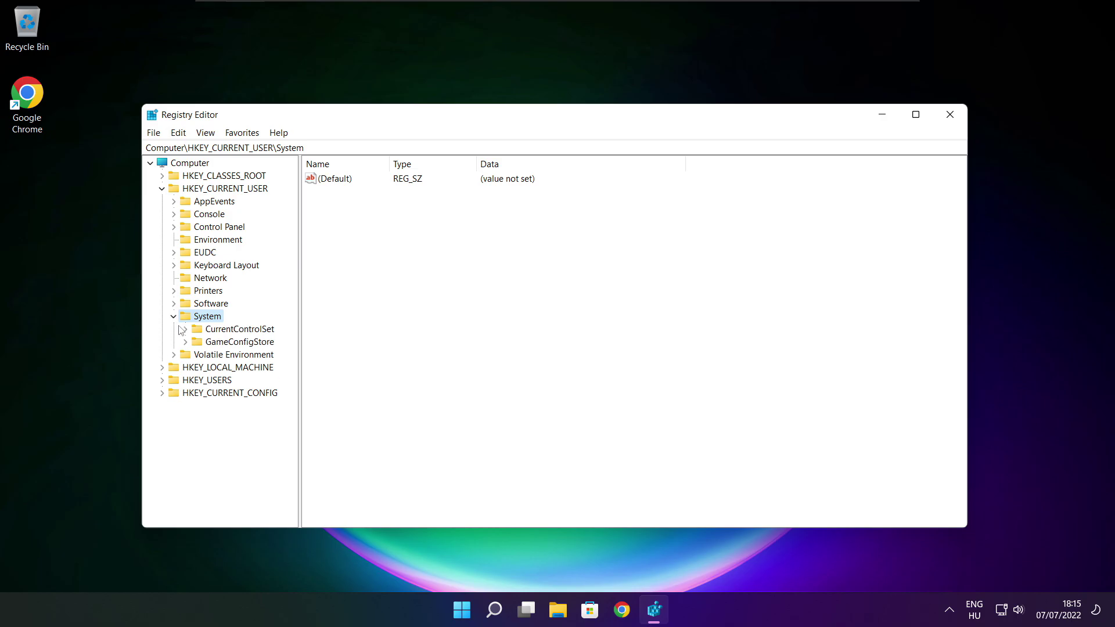
{"action": "left_click", "coordinate": [236, 343]}
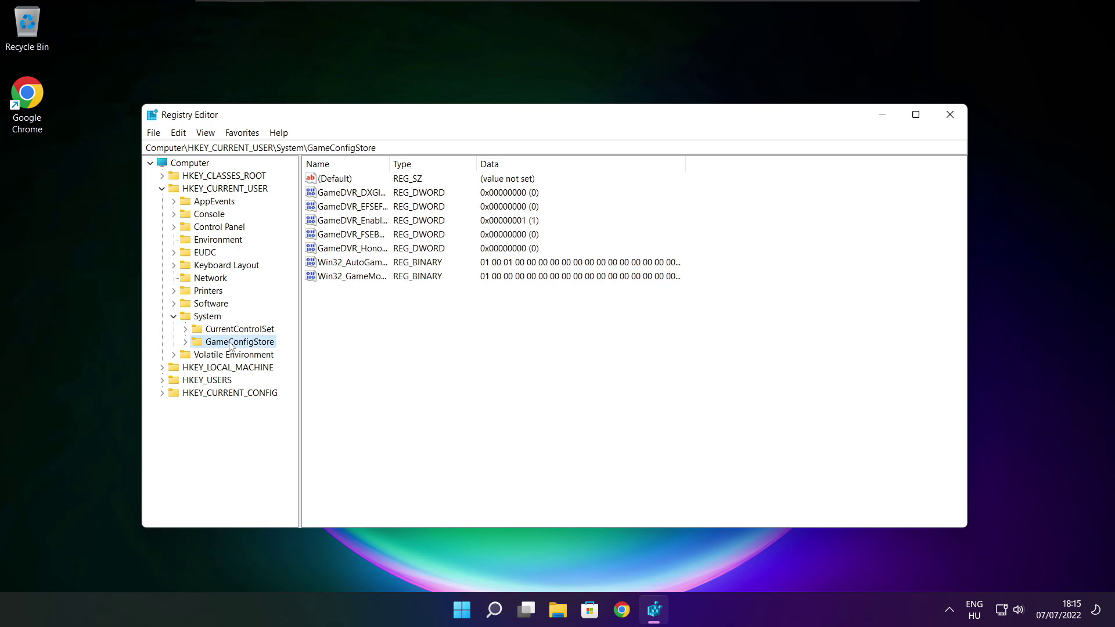
Step: Set GameDVR_Enabled to 0, then collapse HKEY_CURRENT_USER and expand HKEY_LOCAL_MACHINE
{"action": "left_click_drag", "start_coordinate": [390, 162], "coordinate": [488, 160]}
{"action": "left_click", "coordinate": [360, 226]}
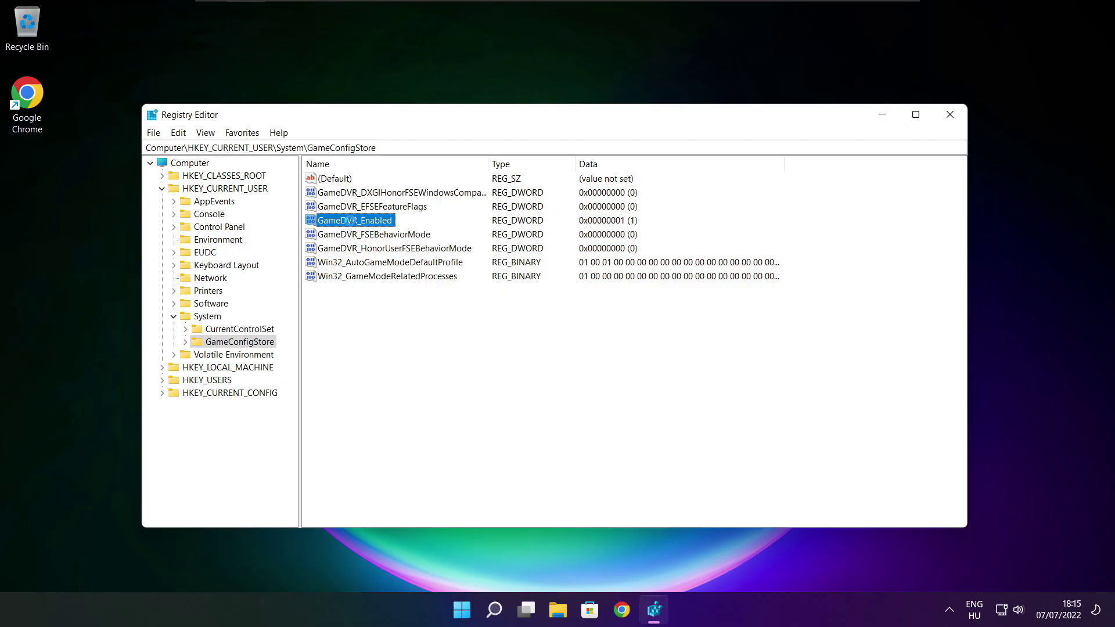
{"action": "double_click", "coordinate": [352, 225]}
{"action": "left_click_drag", "start_coordinate": [328, 190], "coordinate": [586, 235]}
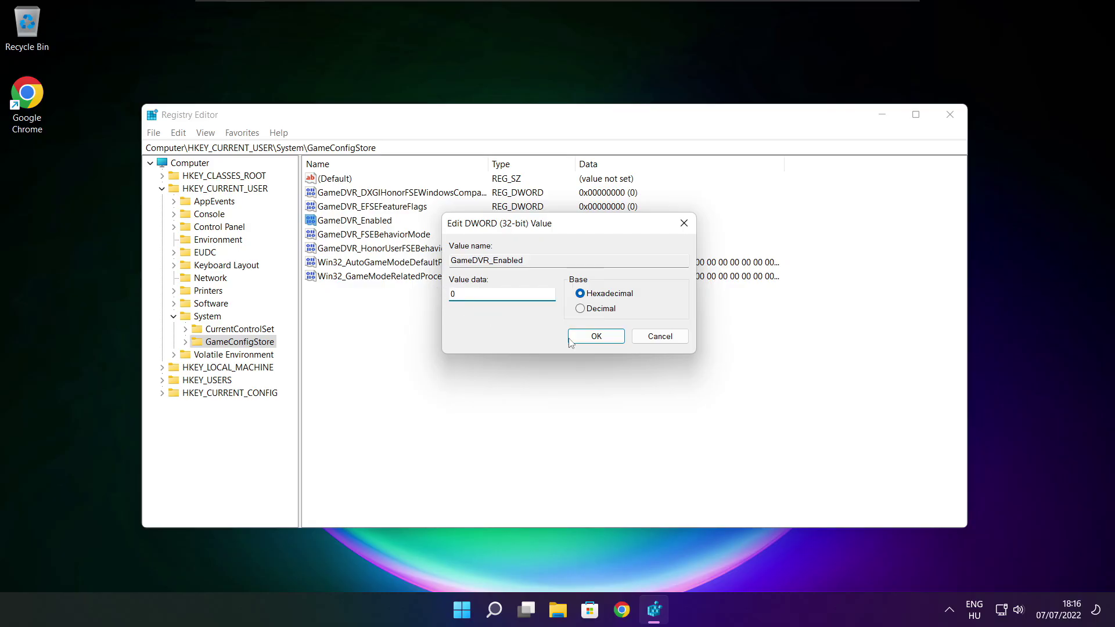
{"action": "left_click", "coordinate": [597, 337]}
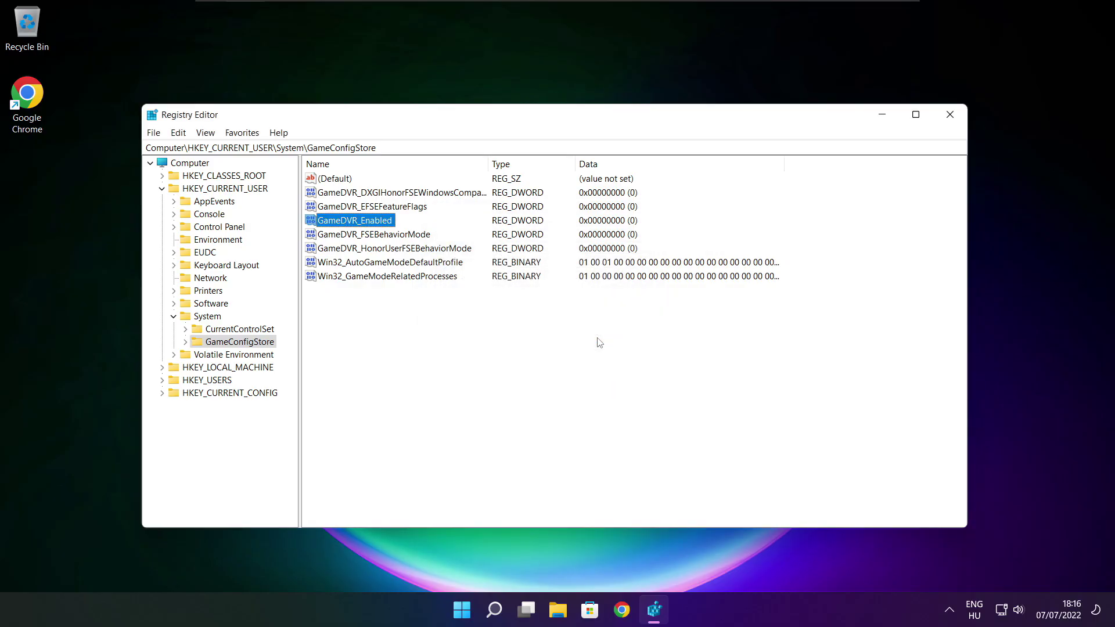
{"action": "left_click", "coordinate": [162, 189]}
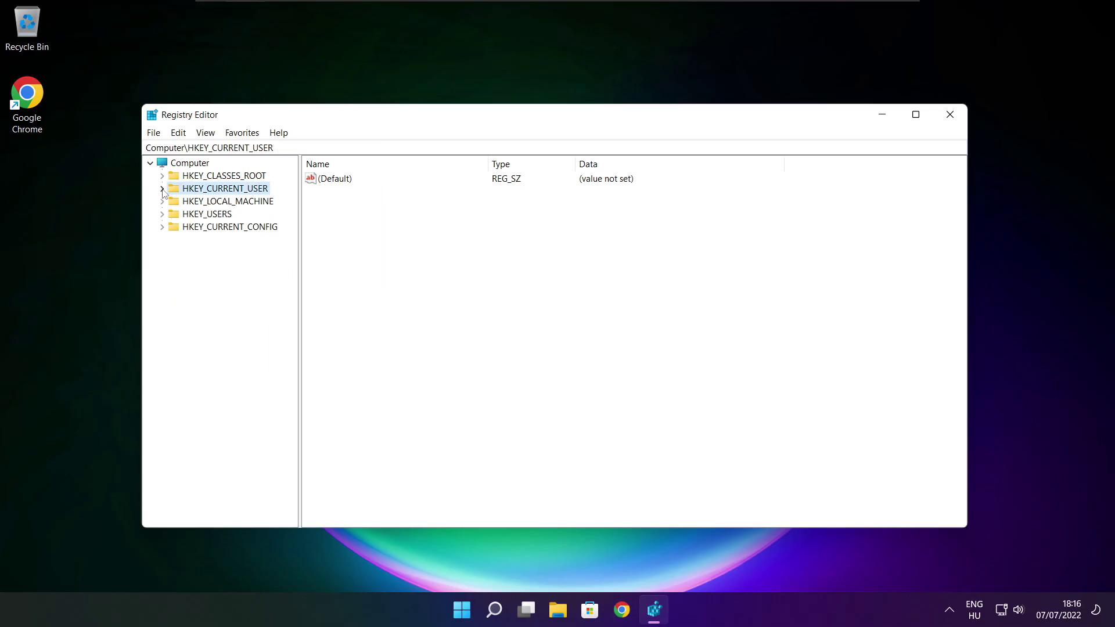
{"action": "left_click", "coordinate": [176, 202]}
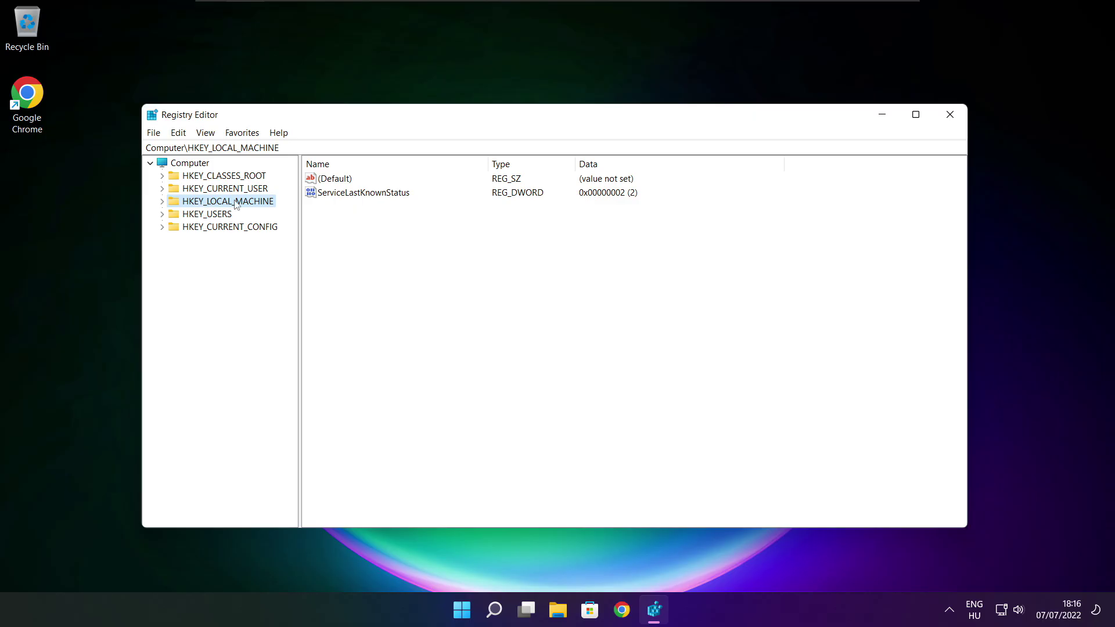
{"action": "left_click", "coordinate": [162, 201]}
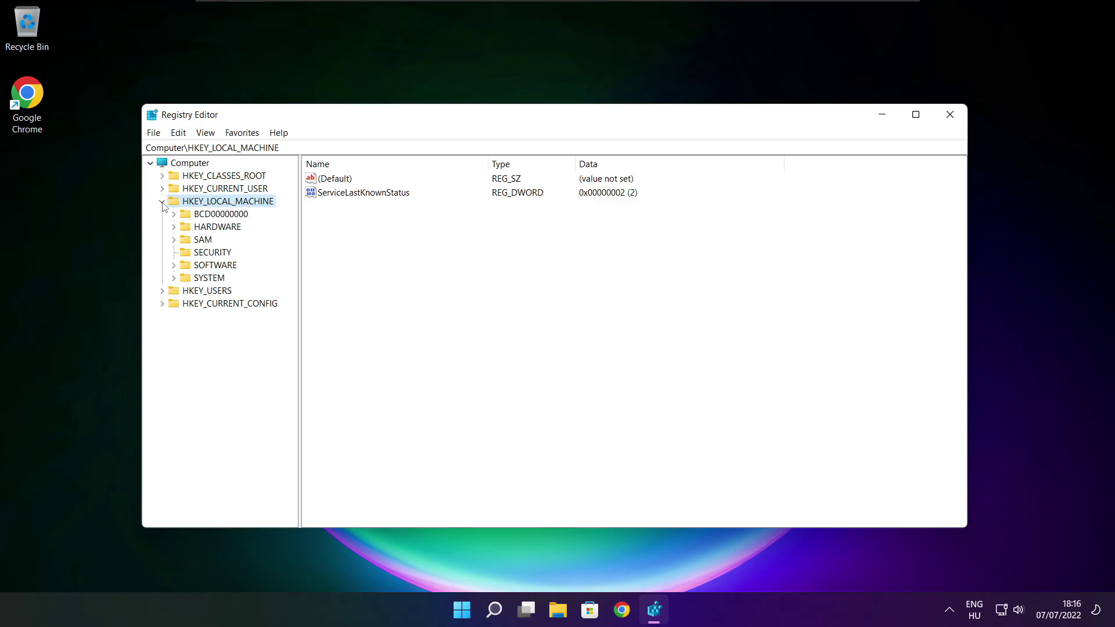
Step: Expand HKLM\SOFTWARE\Microsoft\PolicyManager in the registry tree
{"action": "left_click", "coordinate": [202, 267]}
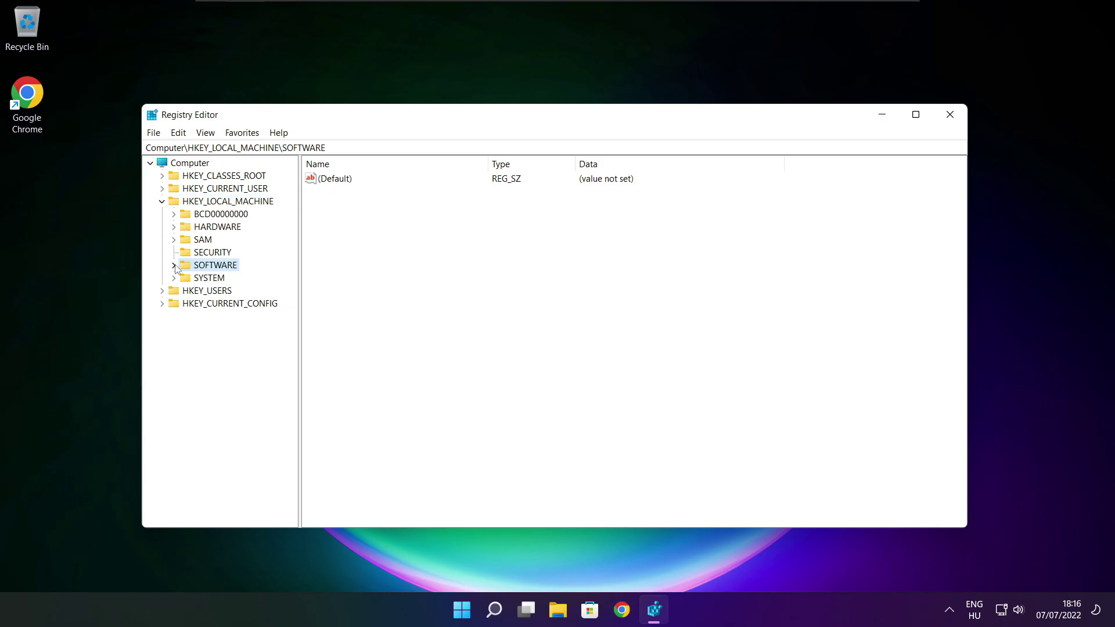
{"action": "left_click", "coordinate": [174, 266]}
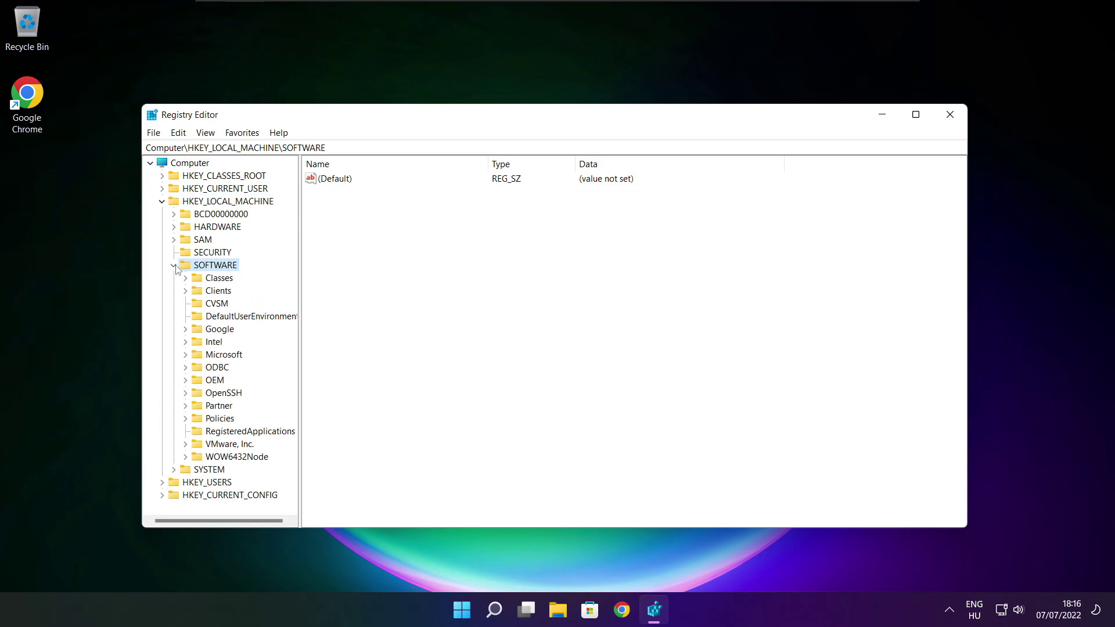
{"action": "left_click", "coordinate": [209, 358]}
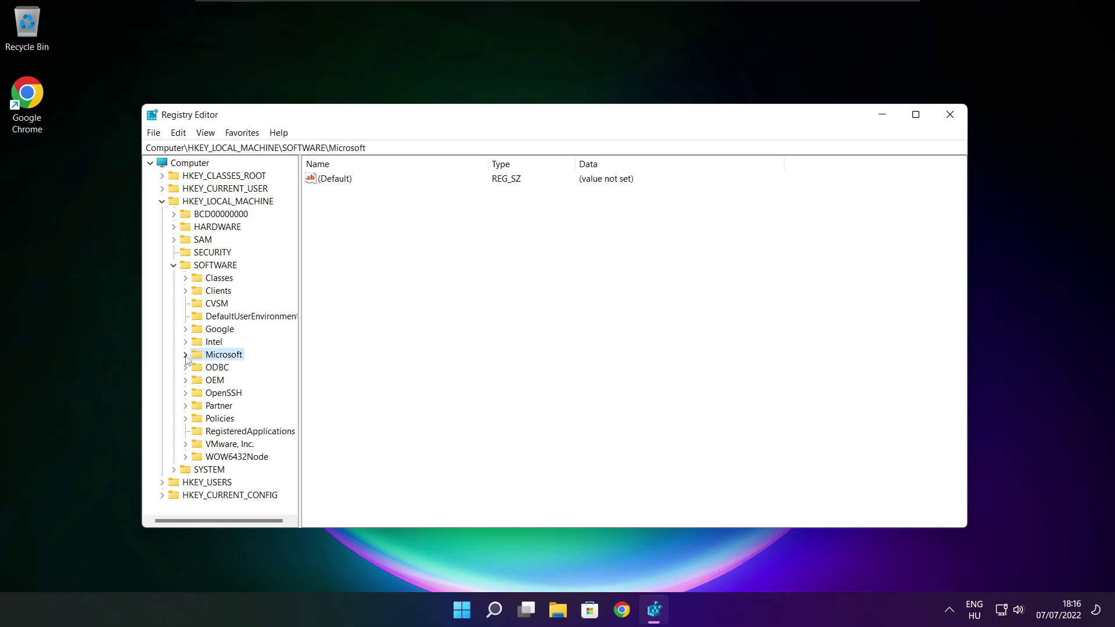
{"action": "double_click", "coordinate": [194, 357]}
{"action": "scroll", "coordinate": [228, 347], "scroll_direction": "down", "scroll_amount": 15}
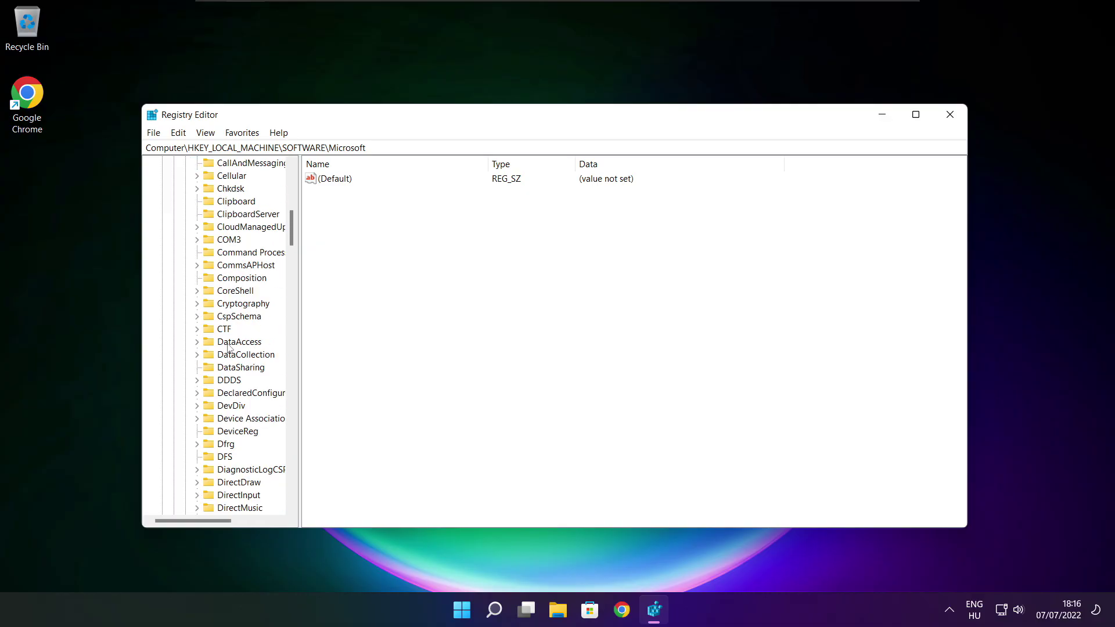
{"action": "scroll", "coordinate": [228, 347], "scroll_direction": "down", "scroll_amount": 18}
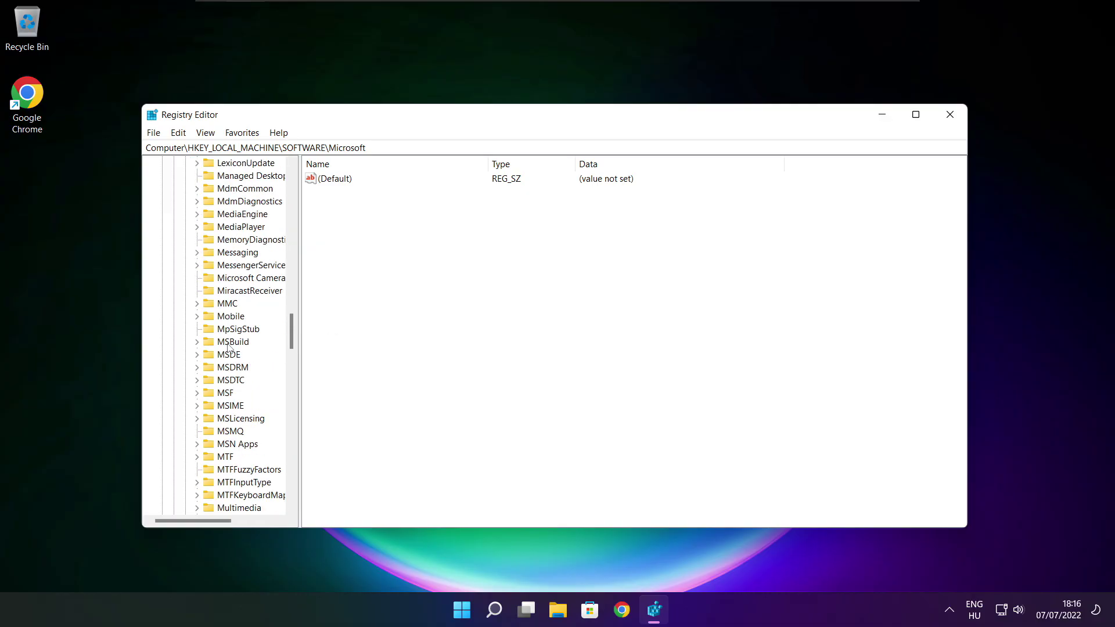
{"action": "scroll", "coordinate": [228, 348], "scroll_direction": "down", "scroll_amount": 1}
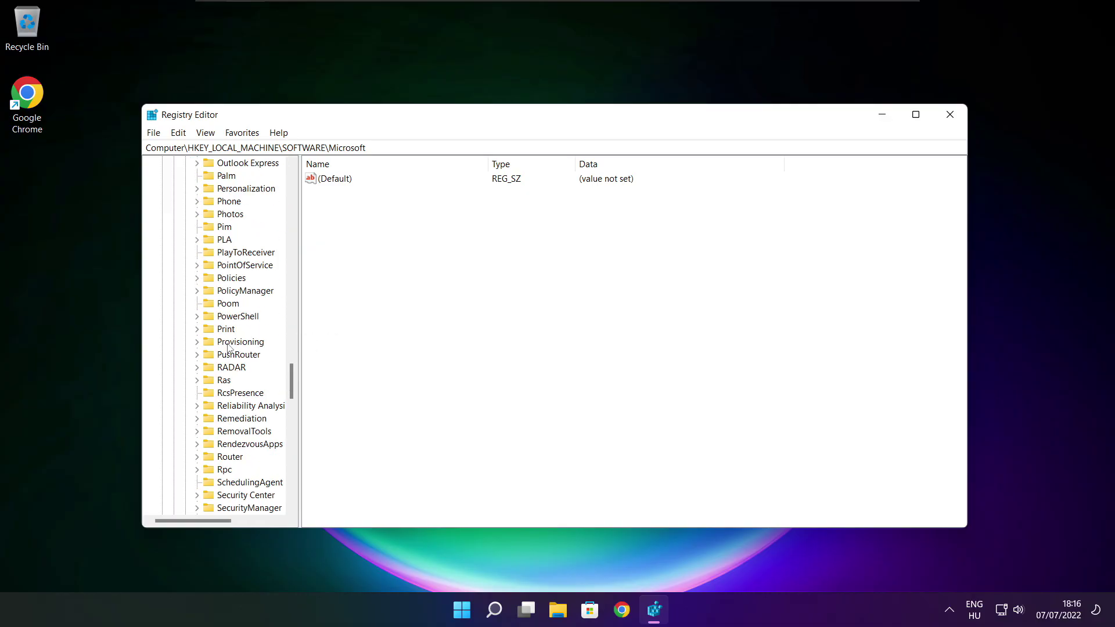
{"action": "scroll", "coordinate": [230, 325], "scroll_direction": "up", "scroll_amount": 1}
{"action": "left_click", "coordinate": [249, 330]}
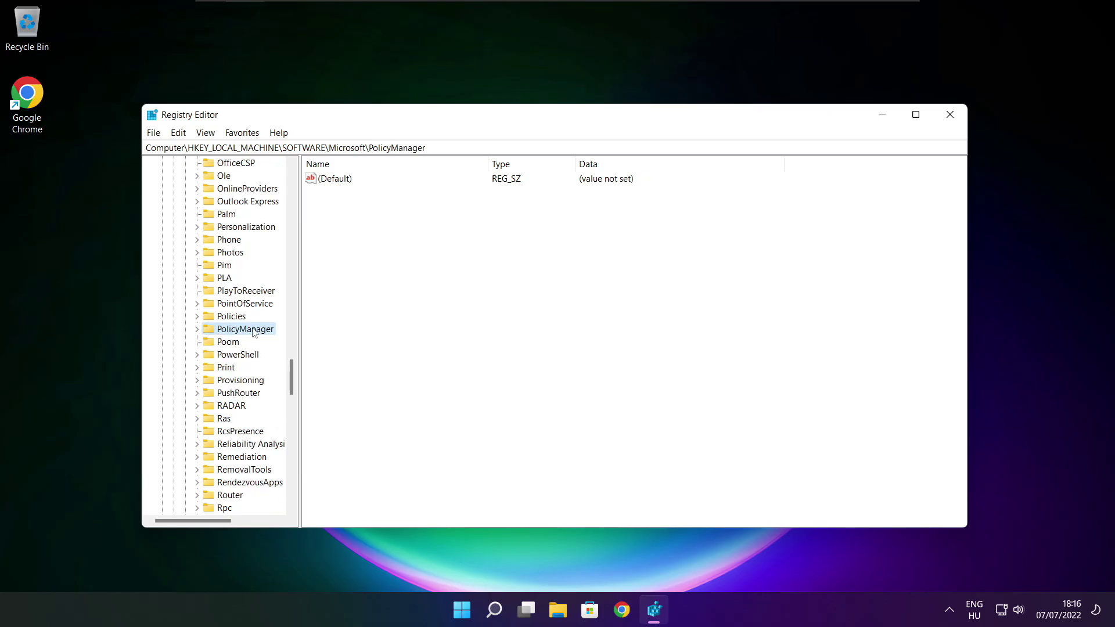
{"action": "left_click", "coordinate": [197, 330]}
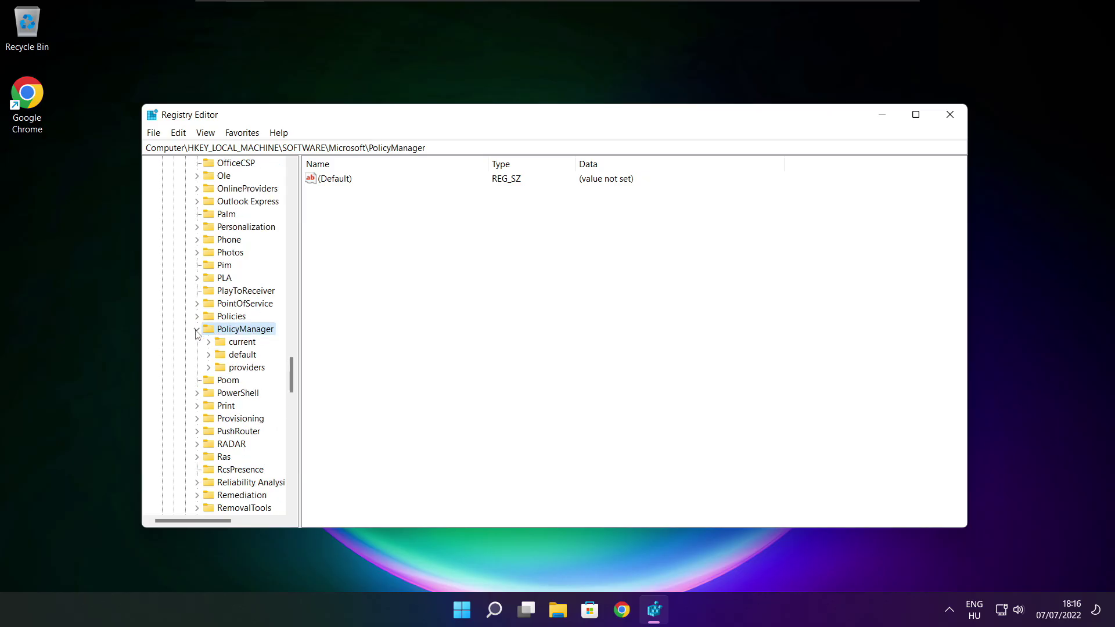
Step: Expand PolicyManager\default\ApplicationManagement to list its policy subkeys, widening the tree pane
{"action": "left_click", "coordinate": [226, 358]}
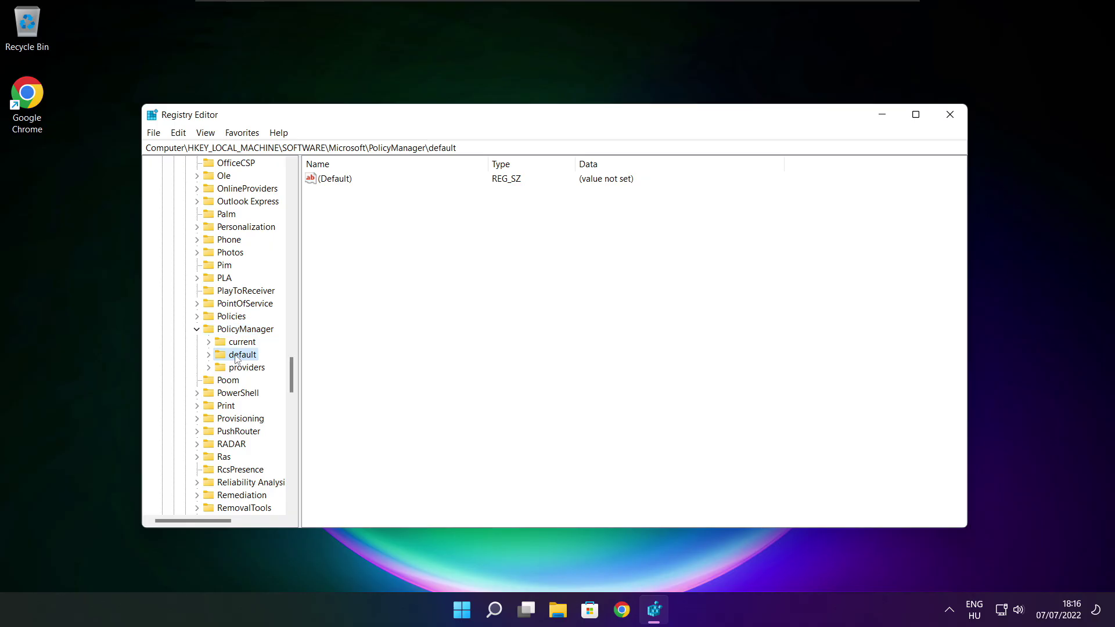
{"action": "left_click", "coordinate": [208, 355]}
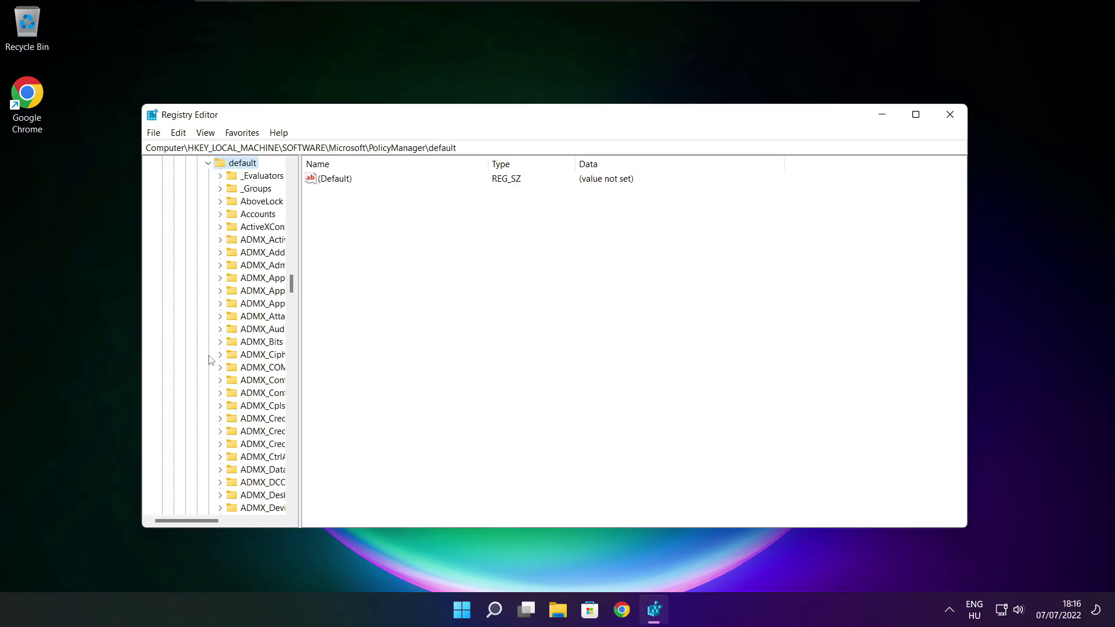
{"action": "scroll", "coordinate": [258, 255], "scroll_direction": "down", "scroll_amount": 20}
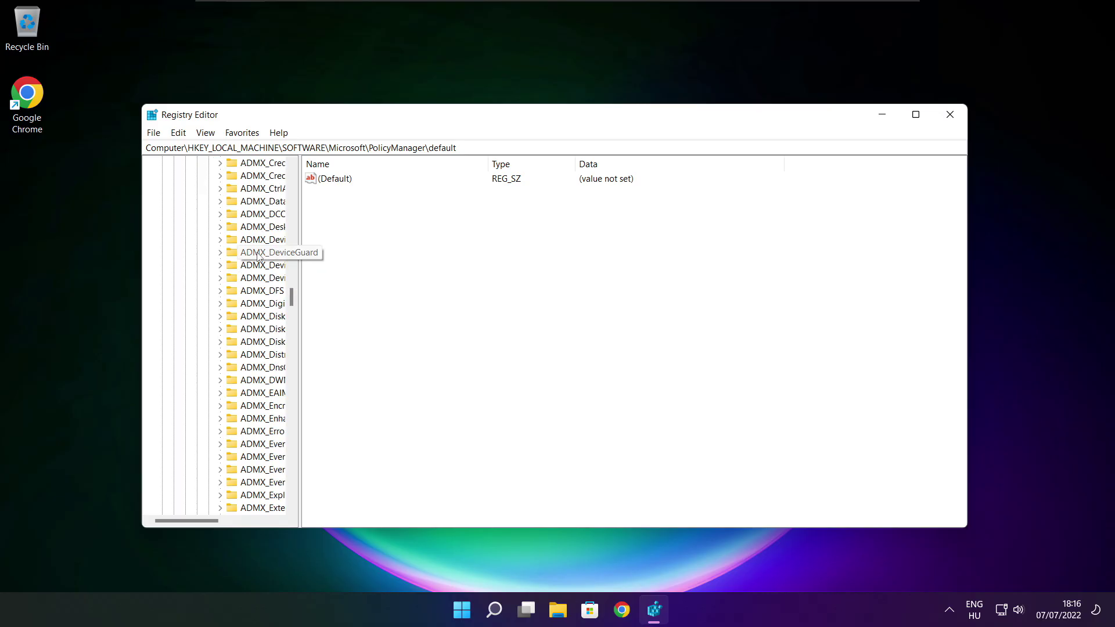
{"action": "scroll", "coordinate": [258, 255], "scroll_direction": "down", "scroll_amount": 10}
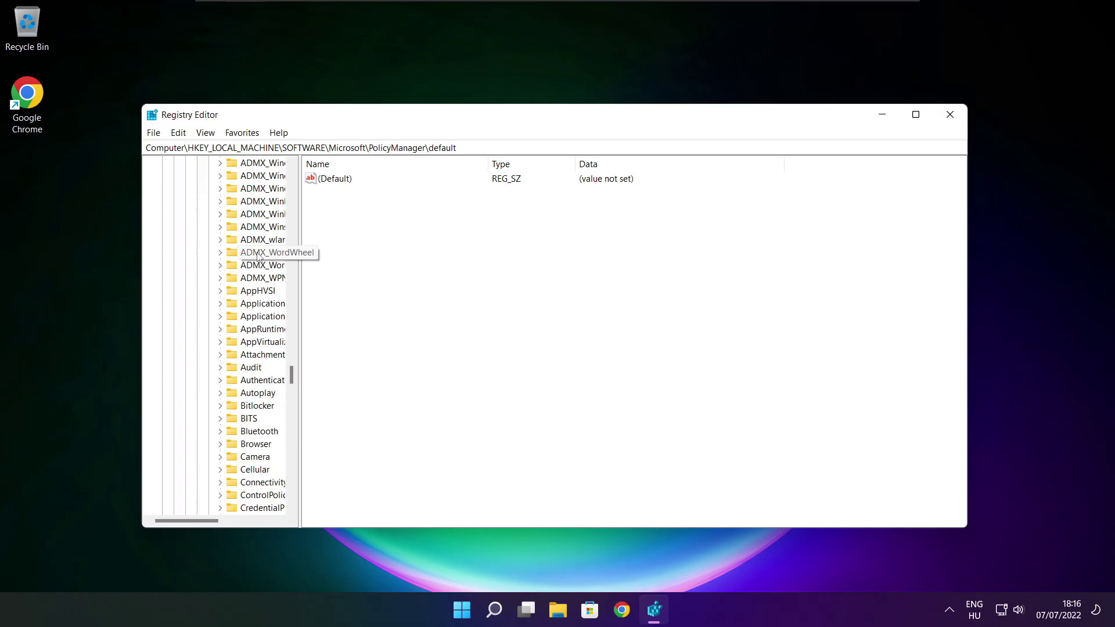
{"action": "left_click_drag", "start_coordinate": [299, 253], "coordinate": [368, 254]}
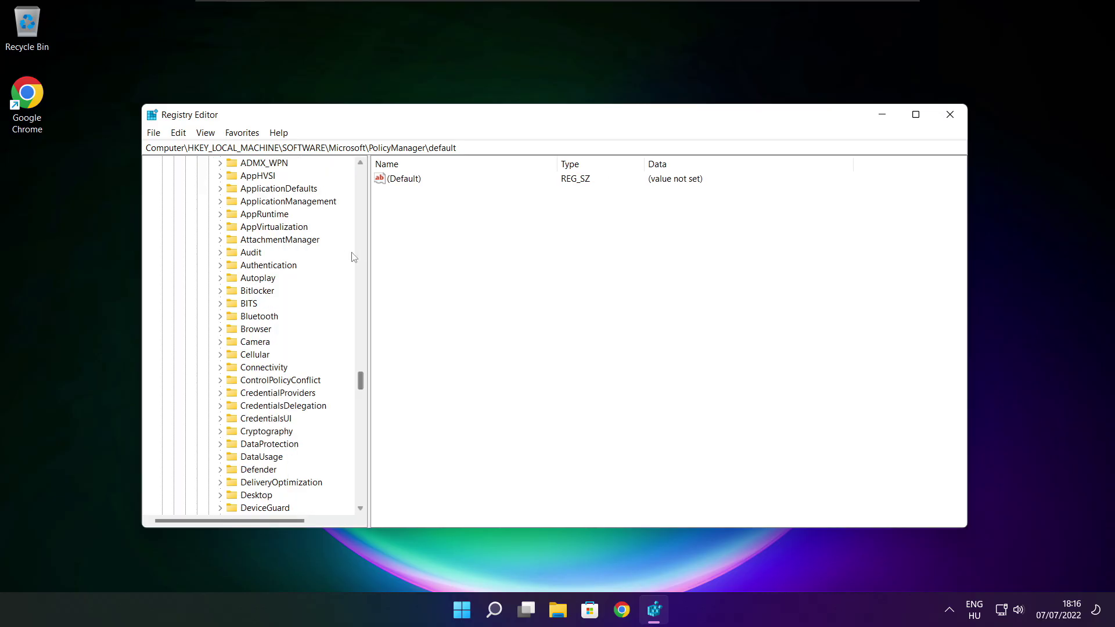
{"action": "scroll", "coordinate": [321, 257], "scroll_direction": "up", "scroll_amount": 1}
{"action": "left_click", "coordinate": [238, 240]}
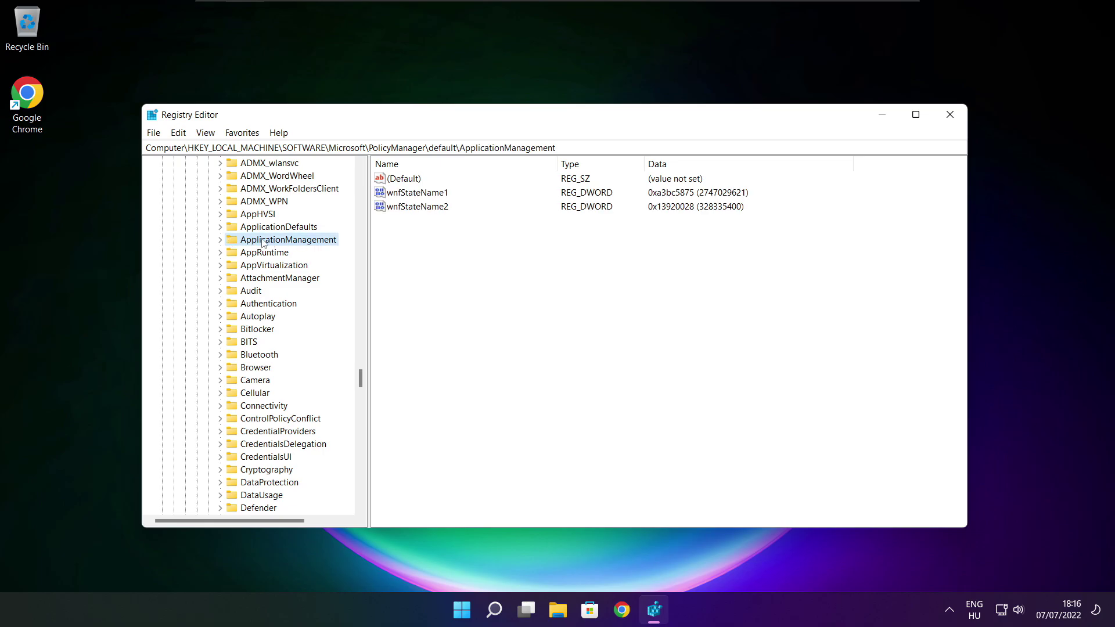
{"action": "left_click", "coordinate": [220, 240]}
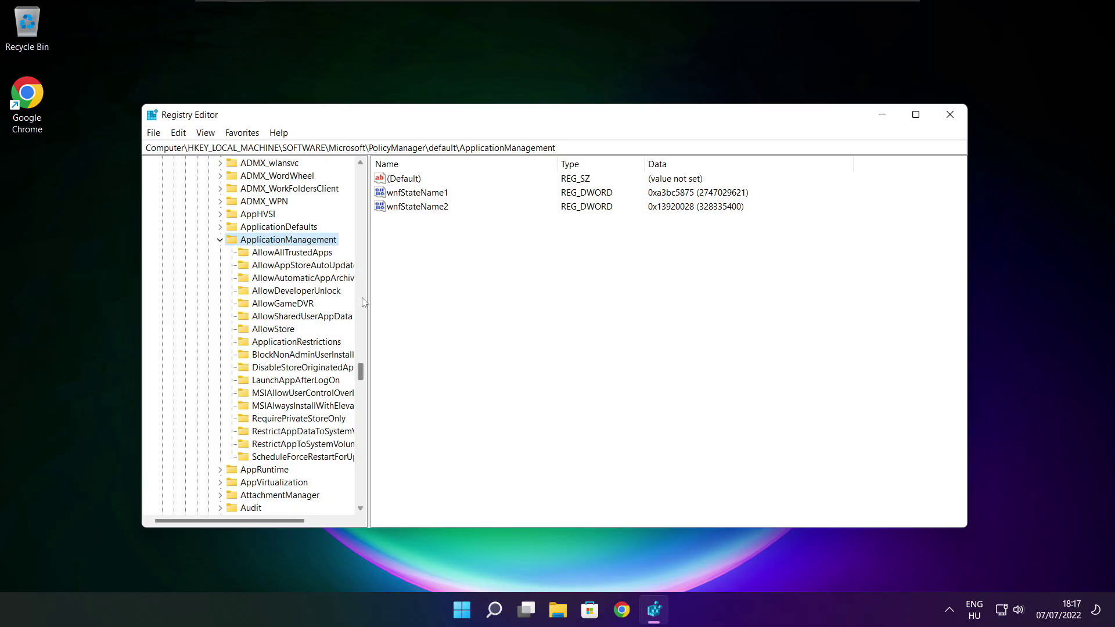
{"action": "left_click_drag", "start_coordinate": [367, 292], "coordinate": [381, 292]}
Step: Change the AllowGameDVR 'value' entry's data to 0 and close Registry Editor
{"action": "left_click", "coordinate": [280, 304]}
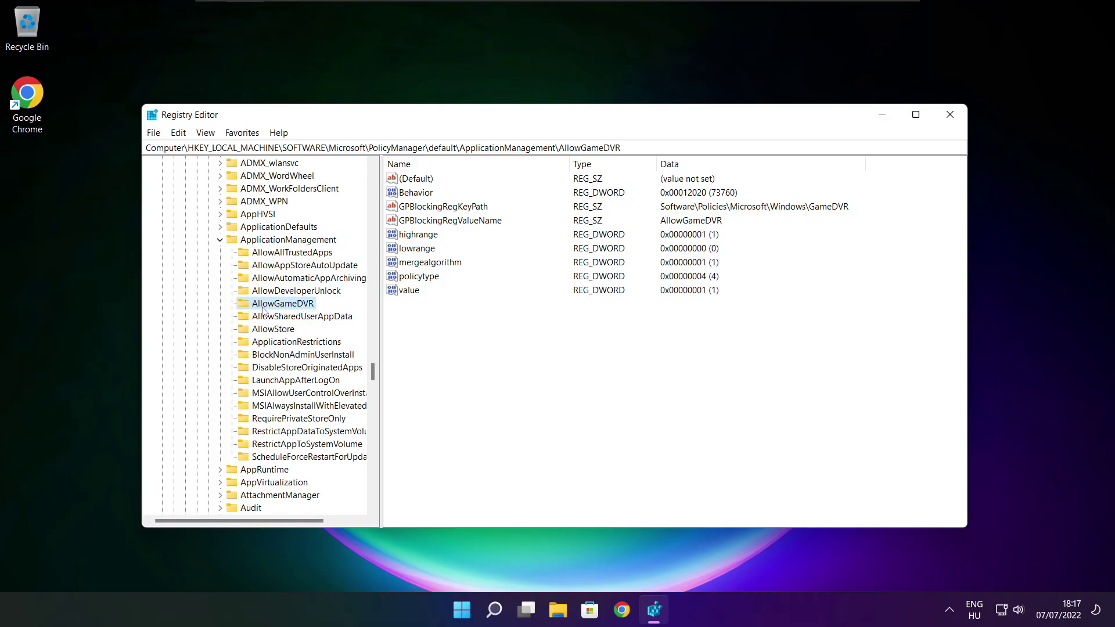
{"action": "left_click", "coordinate": [410, 291]}
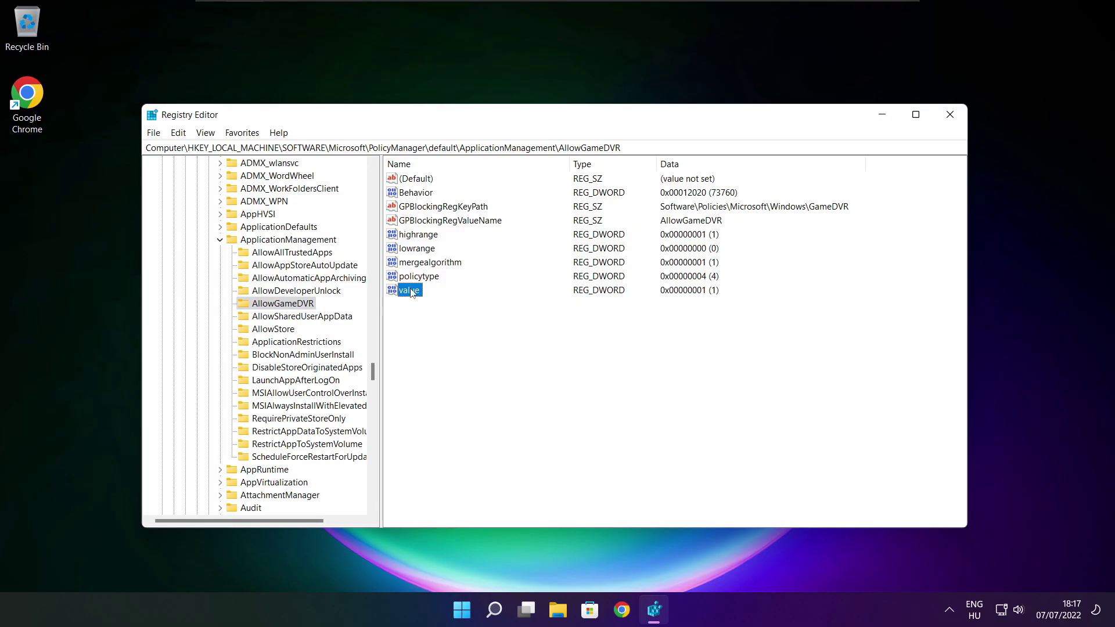
{"action": "double_click", "coordinate": [408, 295]}
{"action": "left_click_drag", "start_coordinate": [312, 187], "coordinate": [565, 232]}
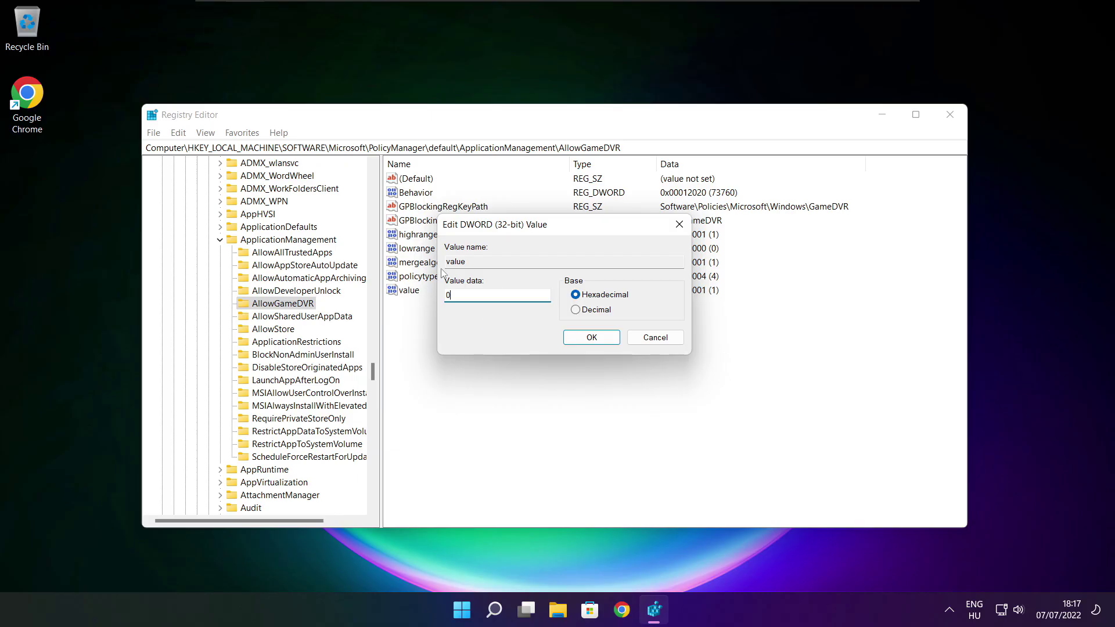
{"action": "left_click", "coordinate": [592, 338]}
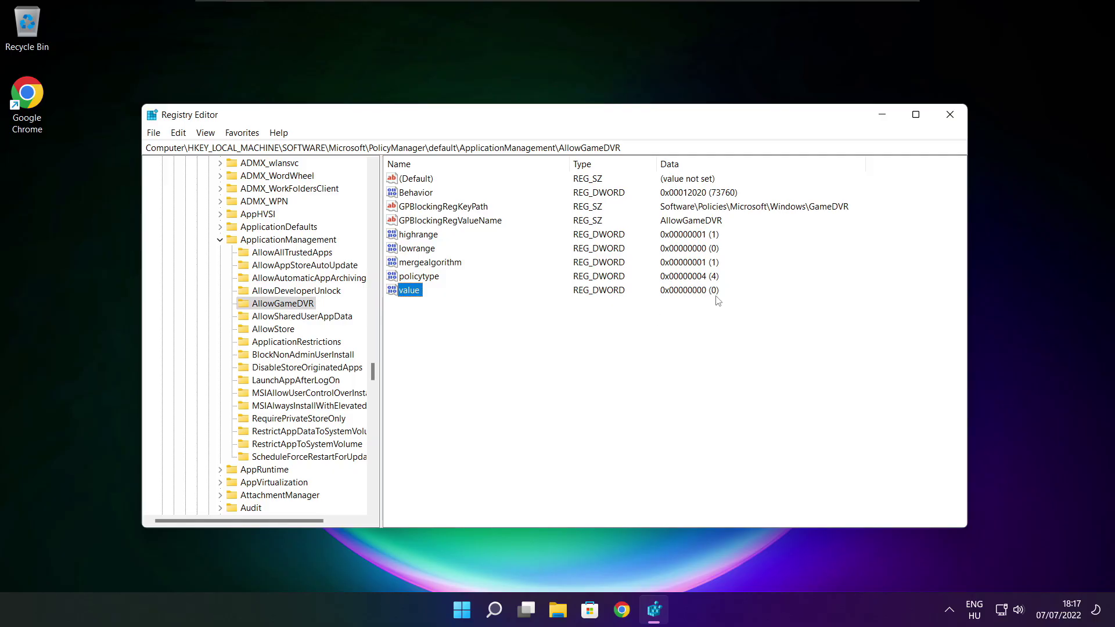
{"action": "left_click", "coordinate": [952, 119]}
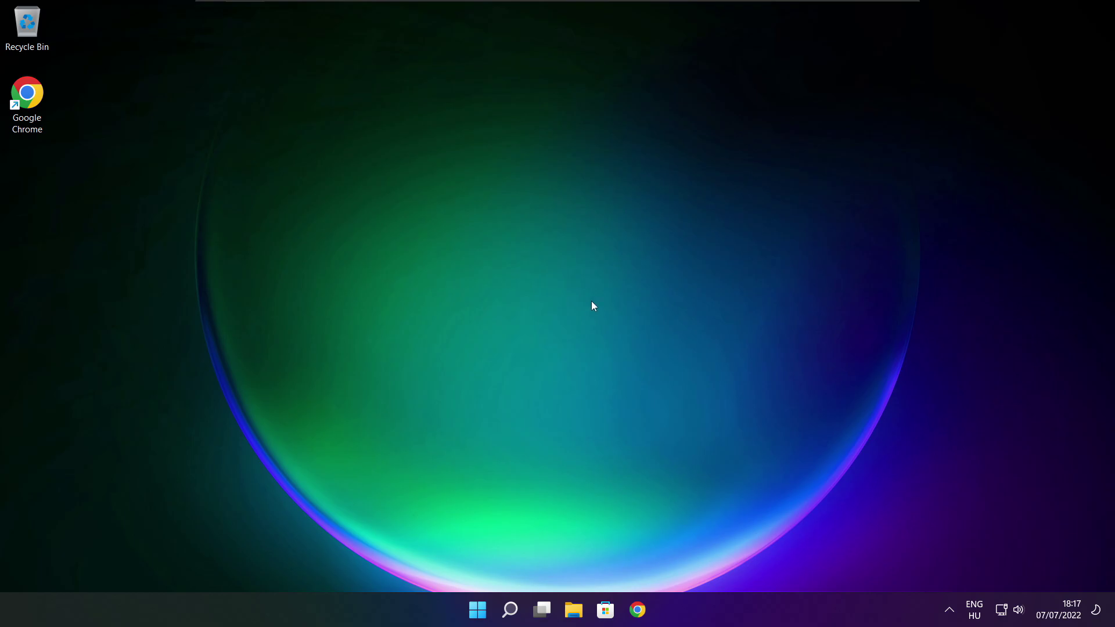
Step: Return to Chrome's DirectX End-User Runtime page and download the dxwebsetup.exe installer
{"action": "left_click", "coordinate": [639, 611]}
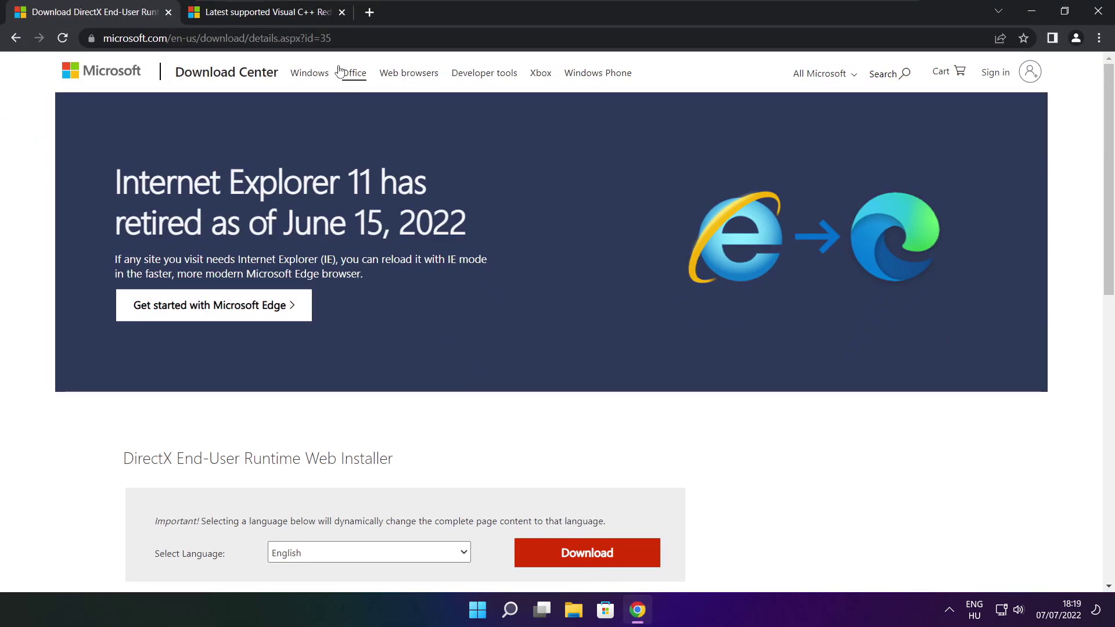
{"action": "key", "text": "ctrl+l"}
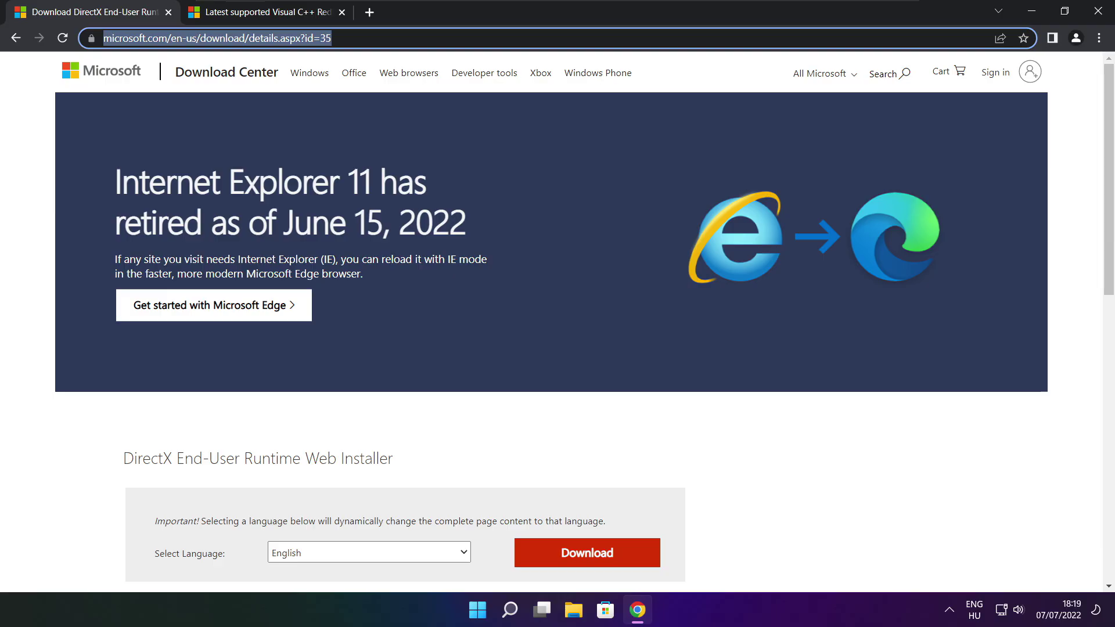
{"action": "key", "text": "End"}
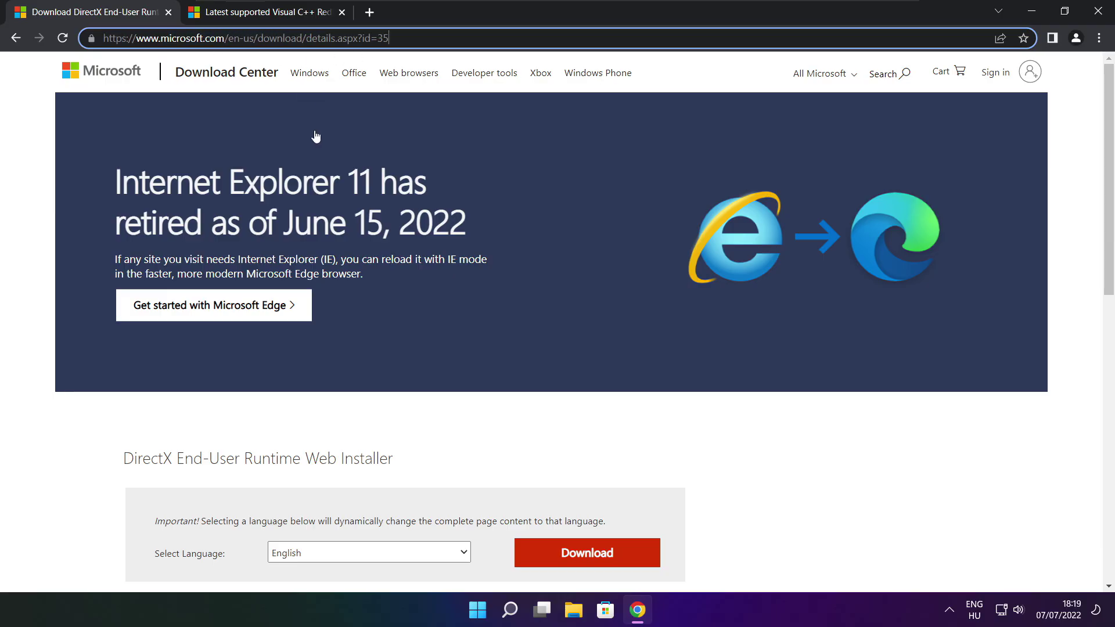
{"action": "left_click", "coordinate": [398, 419]}
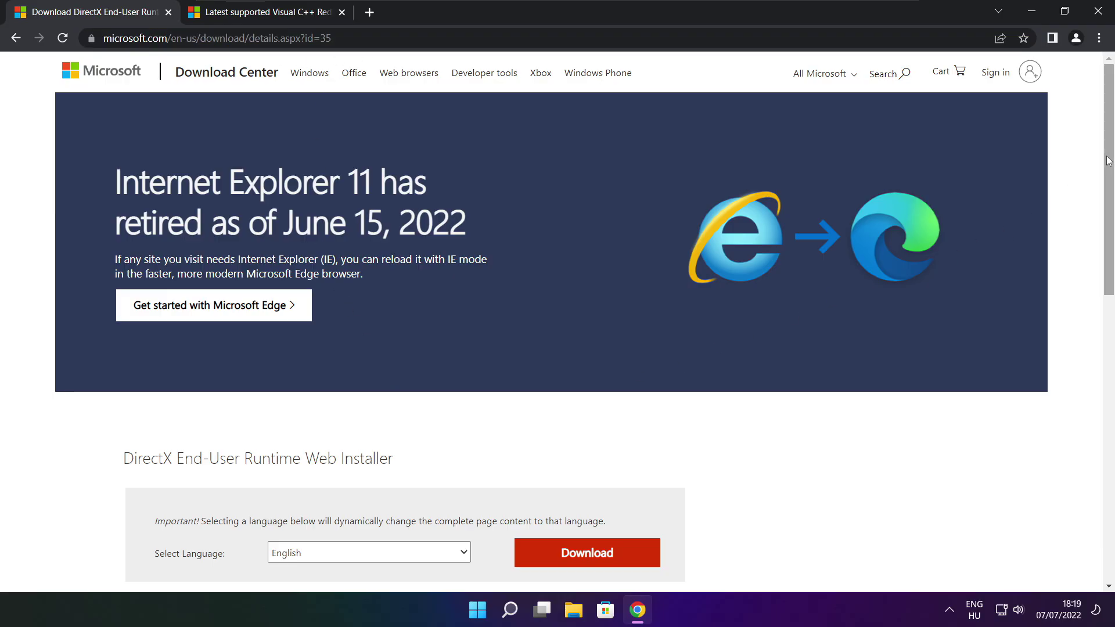
{"action": "scroll", "coordinate": [503, 268], "scroll_direction": "down", "scroll_amount": 3}
{"action": "left_click_drag", "start_coordinate": [413, 244], "coordinate": [475, 247]}
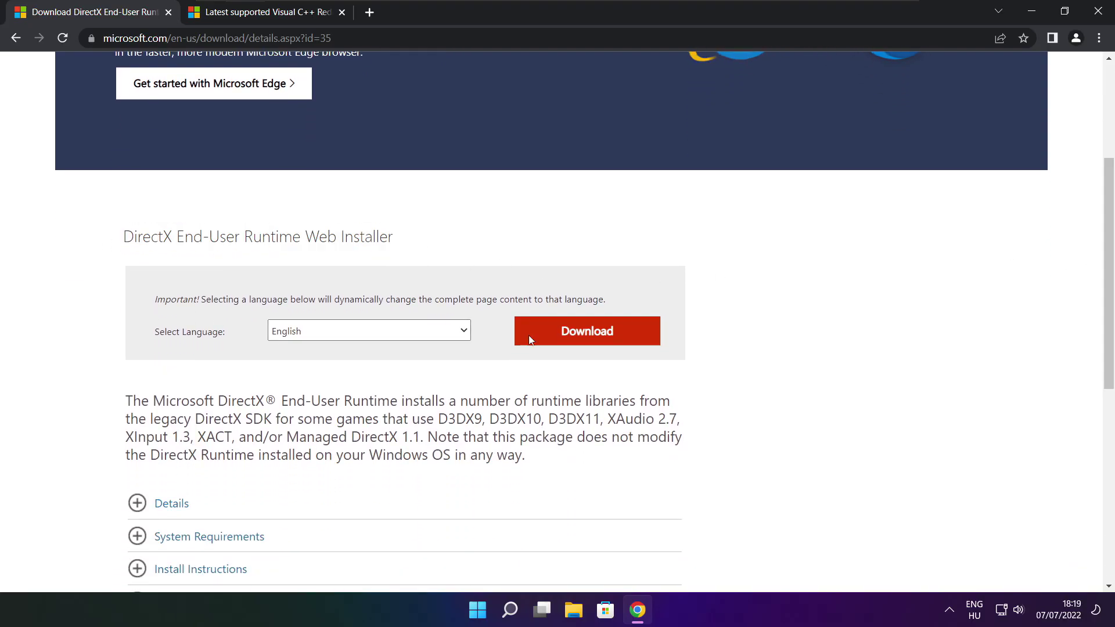
{"action": "left_click", "coordinate": [593, 337]}
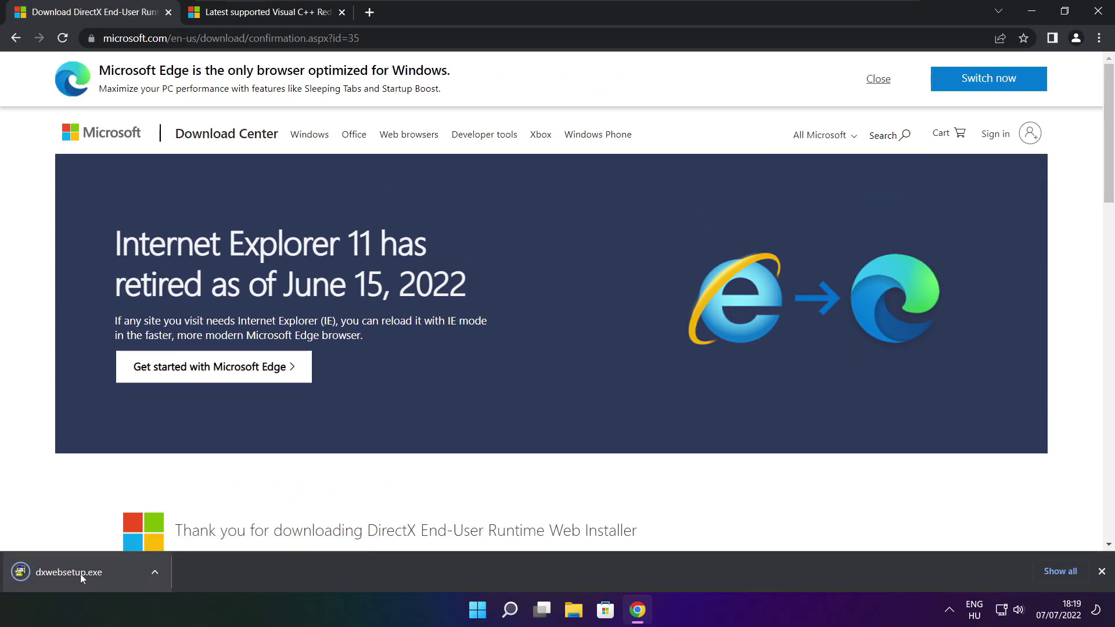
Step: Run dxwebsetup.exe, accept the license agreement, and decline the Bing Bar
{"action": "left_click", "coordinate": [105, 573]}
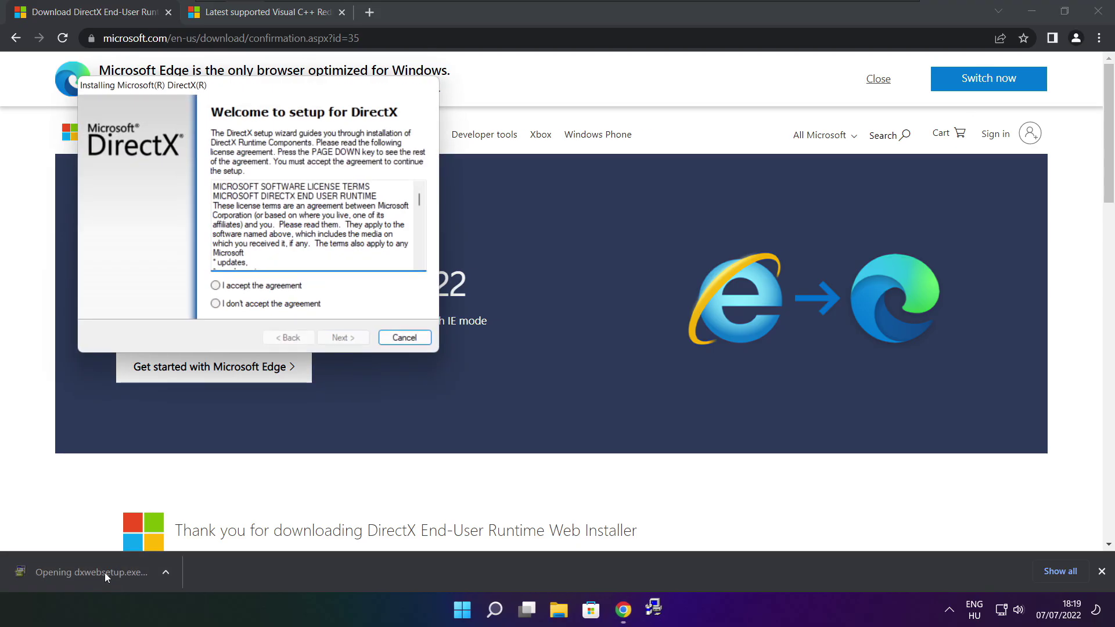
{"action": "left_click_drag", "start_coordinate": [236, 88], "coordinate": [531, 167]}
{"action": "left_click_drag", "start_coordinate": [716, 278], "coordinate": [715, 342]}
{"action": "left_click", "coordinate": [528, 366]}
{"action": "left_click", "coordinate": [637, 416]}
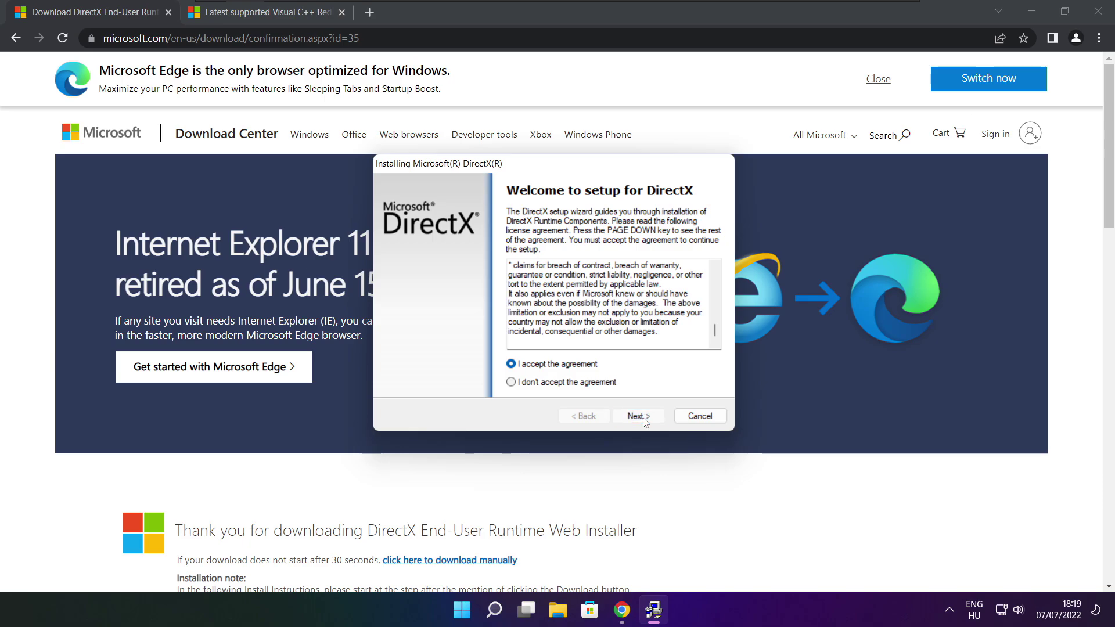
{"action": "left_click", "coordinate": [502, 314]}
Step: Install the DirectX runtime components, finish setup, and close the DirectX download tab
{"action": "left_click", "coordinate": [649, 418]}
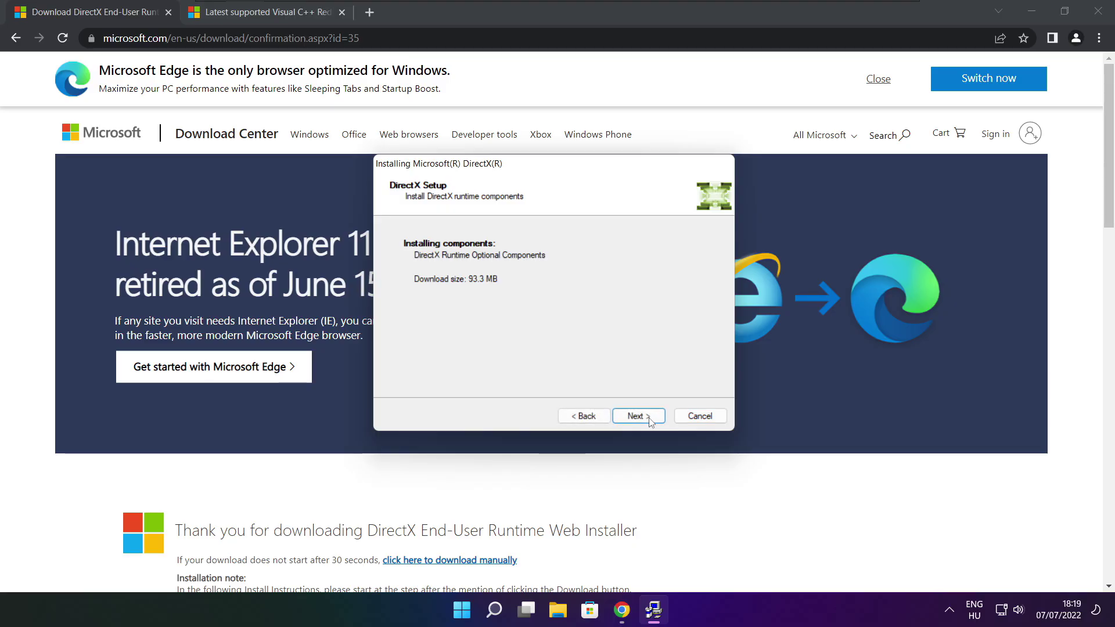
{"action": "left_click", "coordinate": [639, 417]}
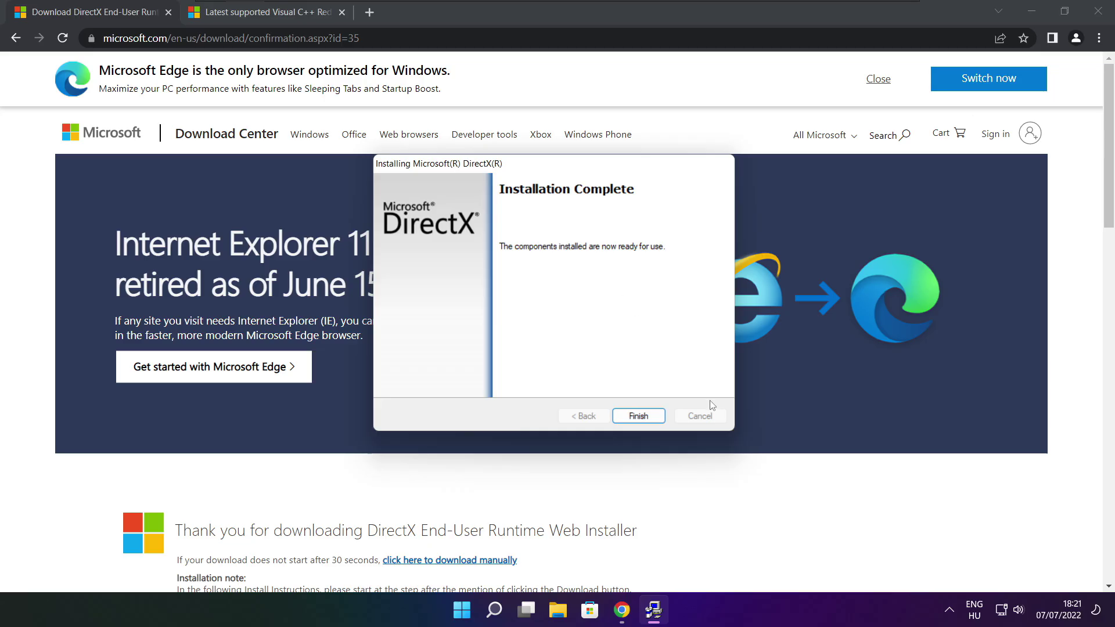
{"action": "left_click", "coordinate": [638, 416]}
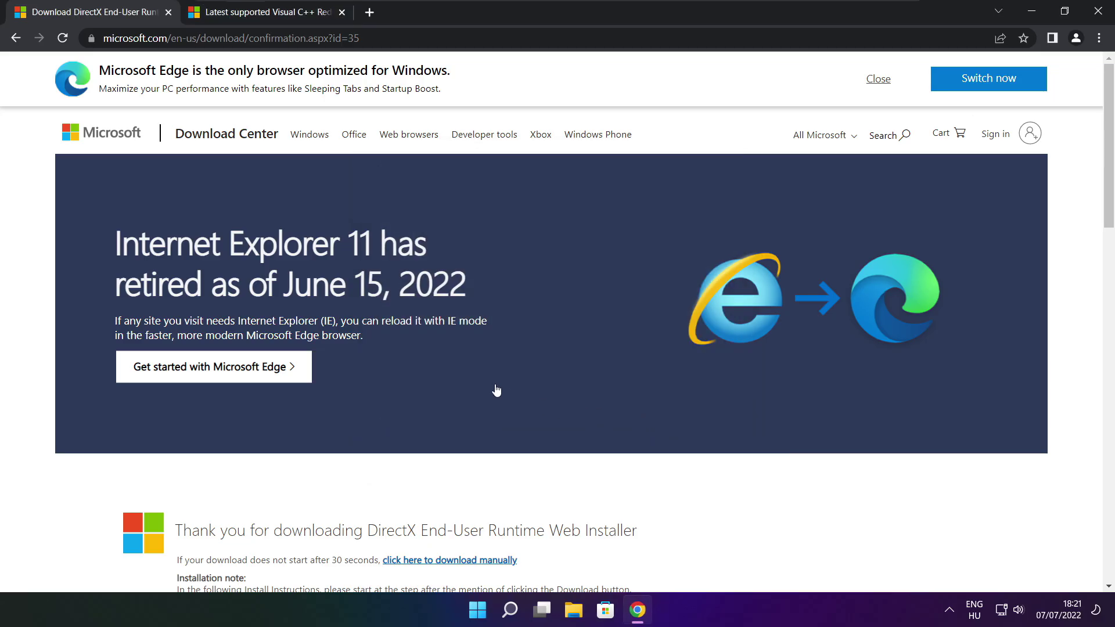
{"action": "left_click", "coordinate": [169, 12]}
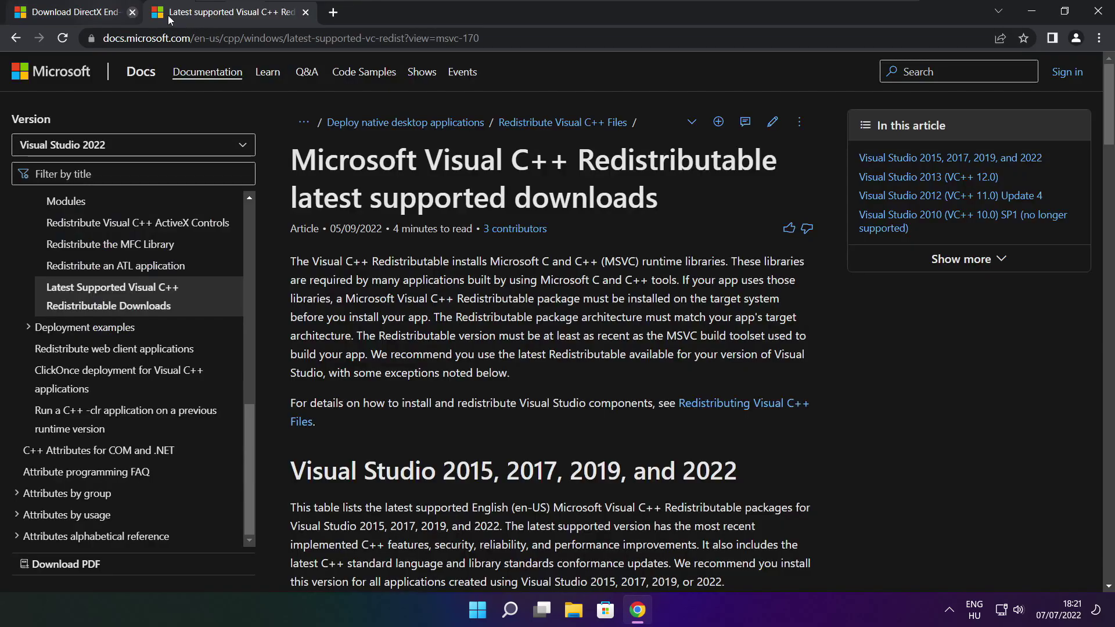